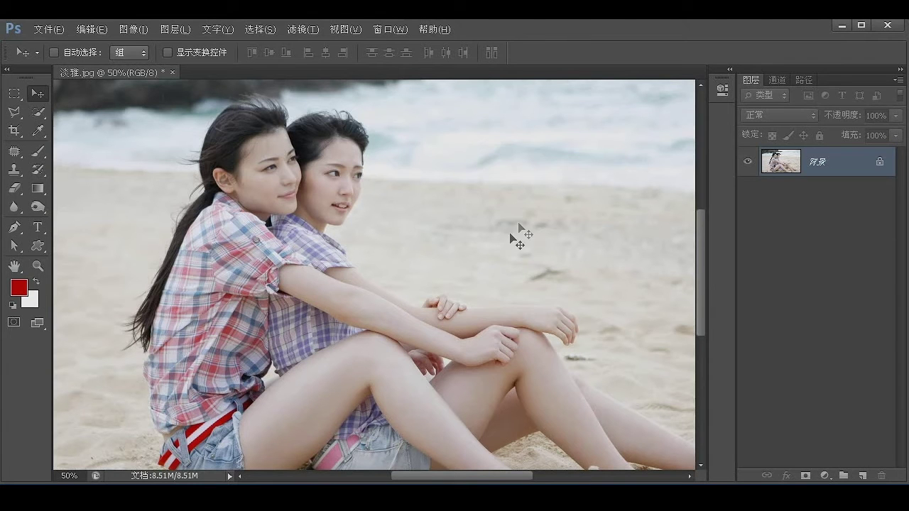
Step: Try Hue/Saturation on the photo with the saturation at +59 and +100, and discard the adjustment
left_click(132, 28)
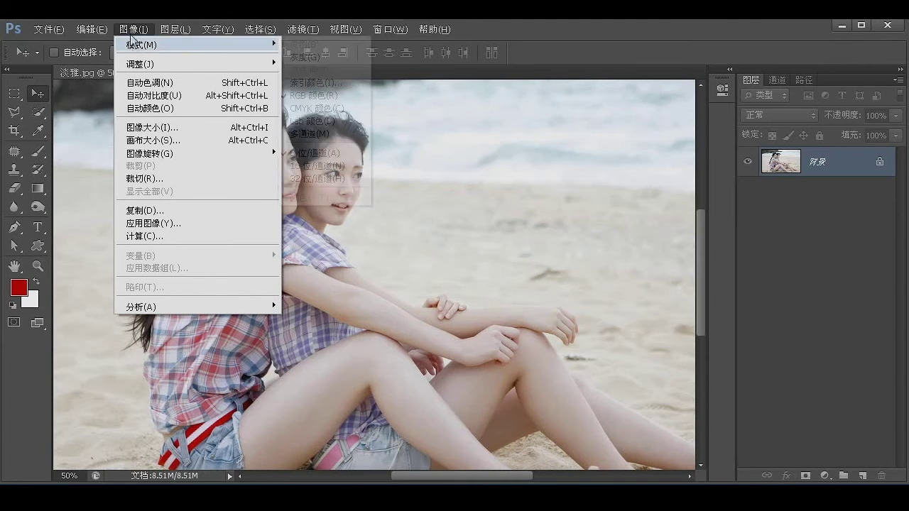
mouse_move(144, 67)
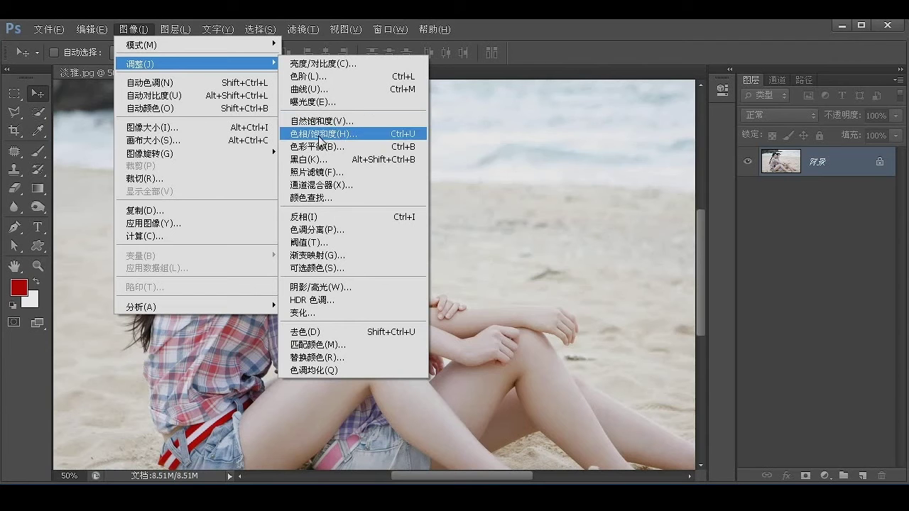
left_click(358, 133)
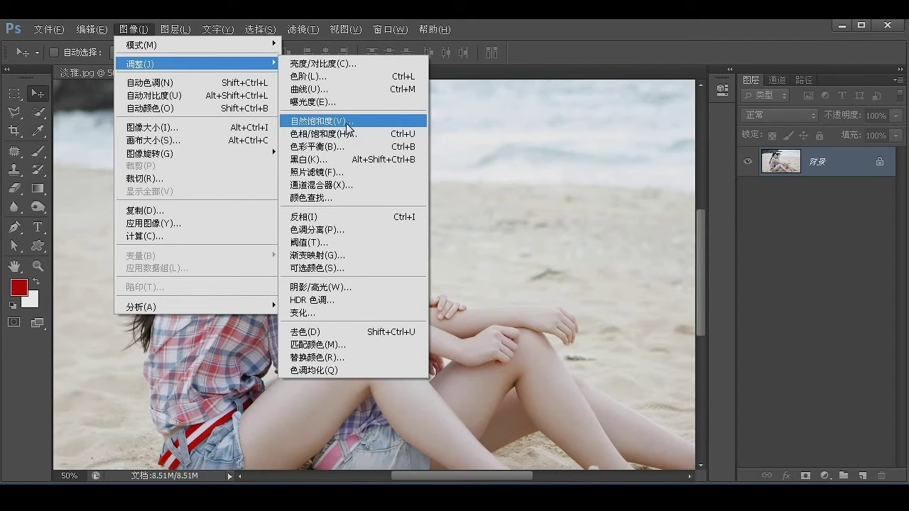
left_click_drag(504, 254, 546, 256)
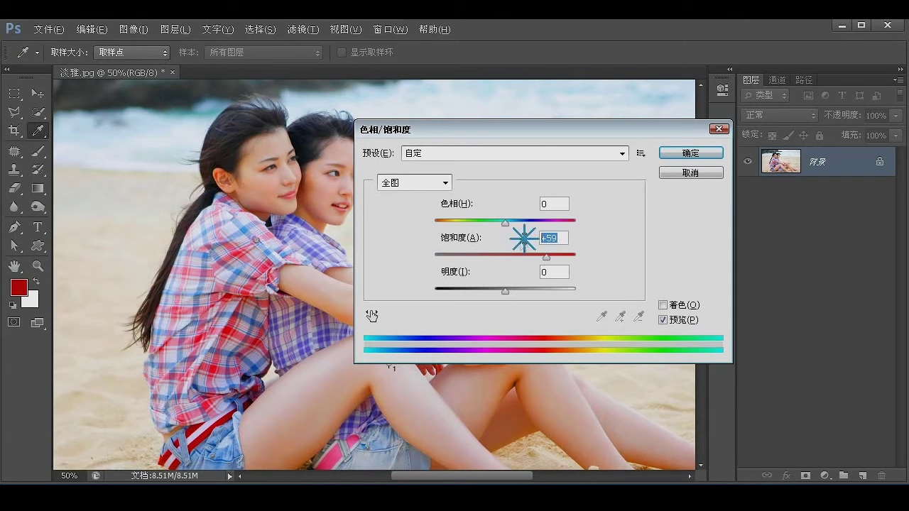
type("0")
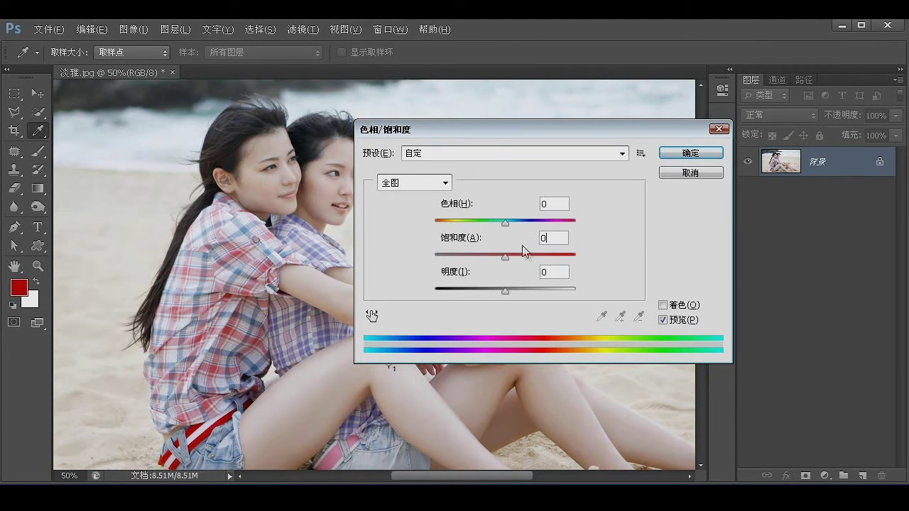
left_click_drag(507, 261, 595, 263)
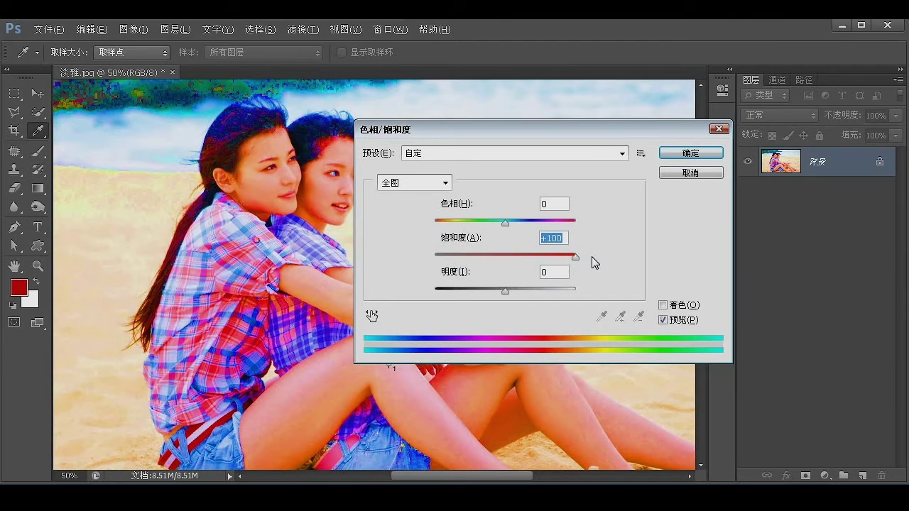
key("Escape")
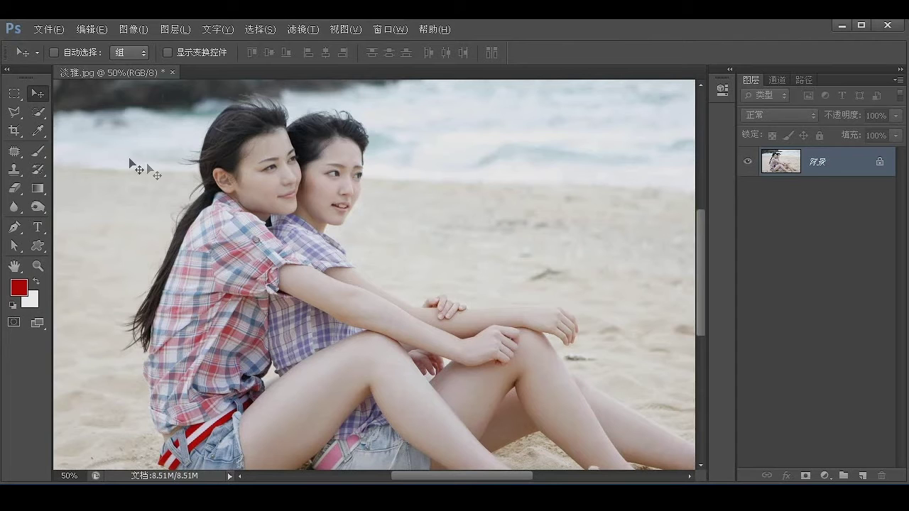
Step: Activate the Color Sampler tool and show the Info readout for the sample point on the knee
left_click(38, 131)
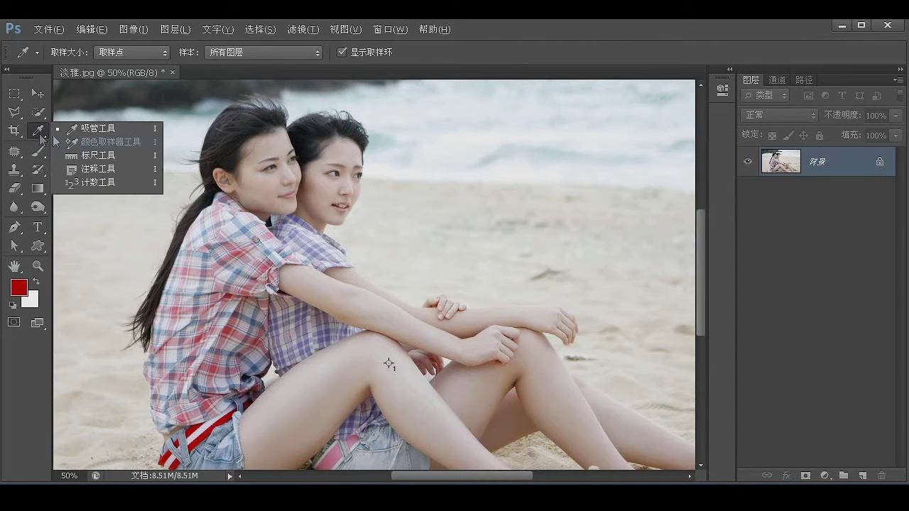
left_click(88, 143)
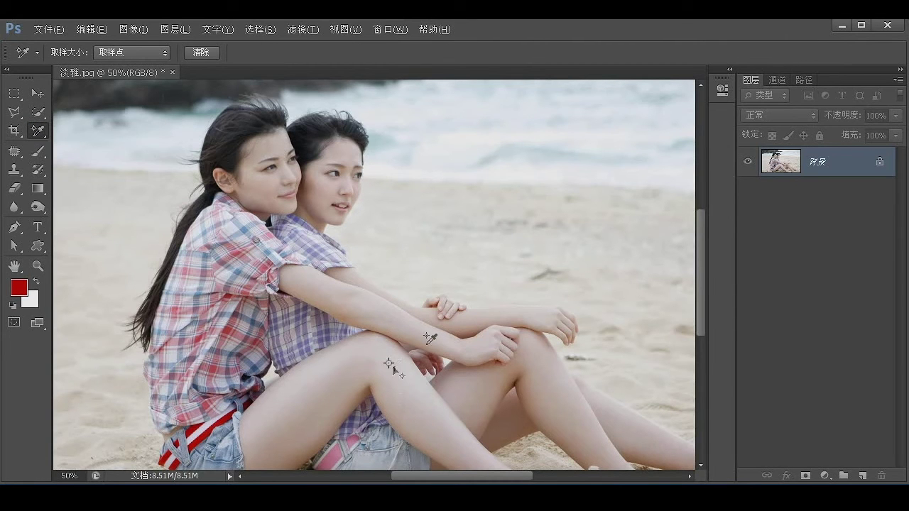
left_click(382, 30)
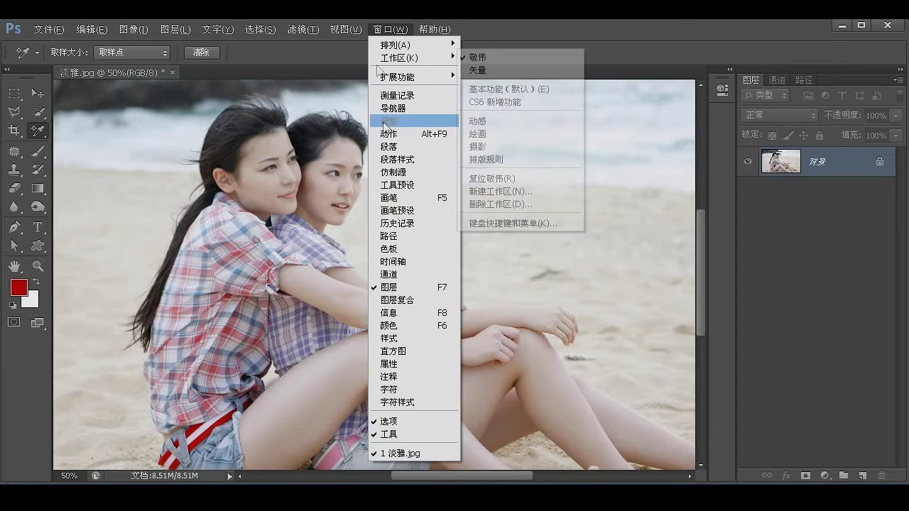
left_click(398, 313)
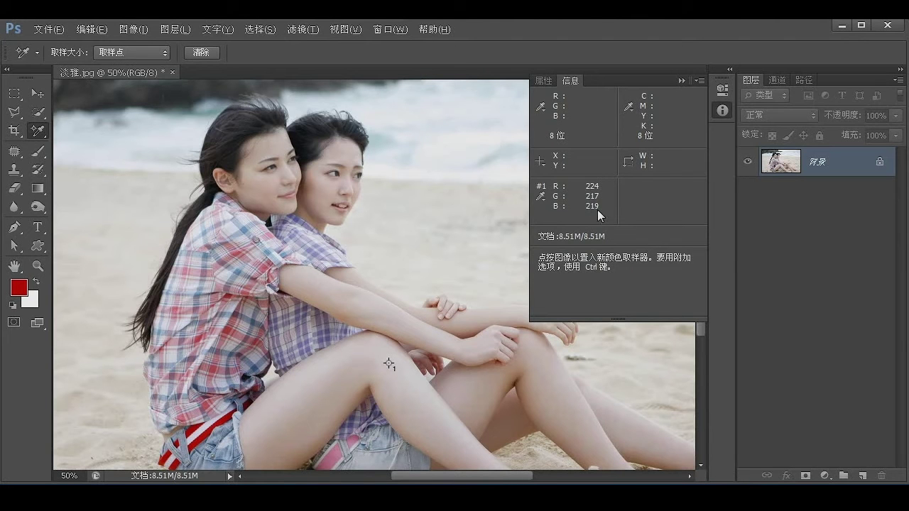
Step: Open the Hue/Saturation adjustment and move its dialog clear of the sample point's RGB values
left_click(133, 29)
mouse_move(235, 64)
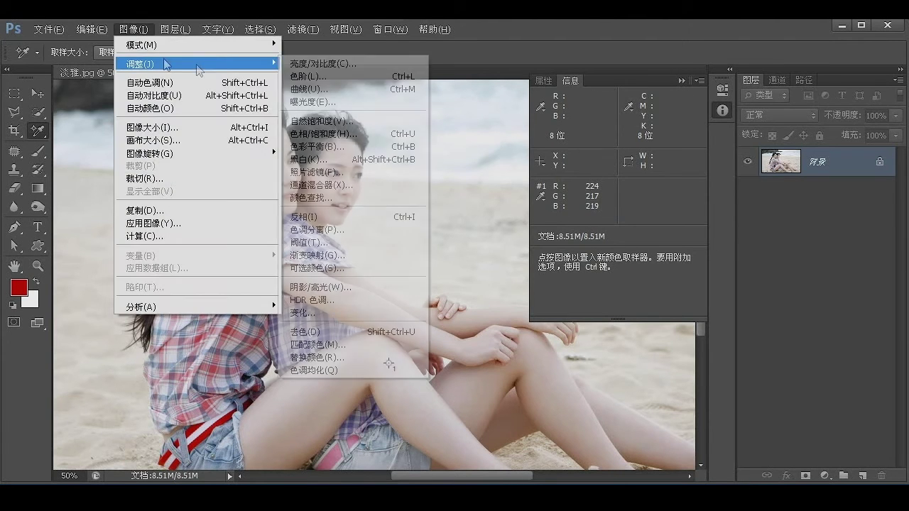
left_click(336, 135)
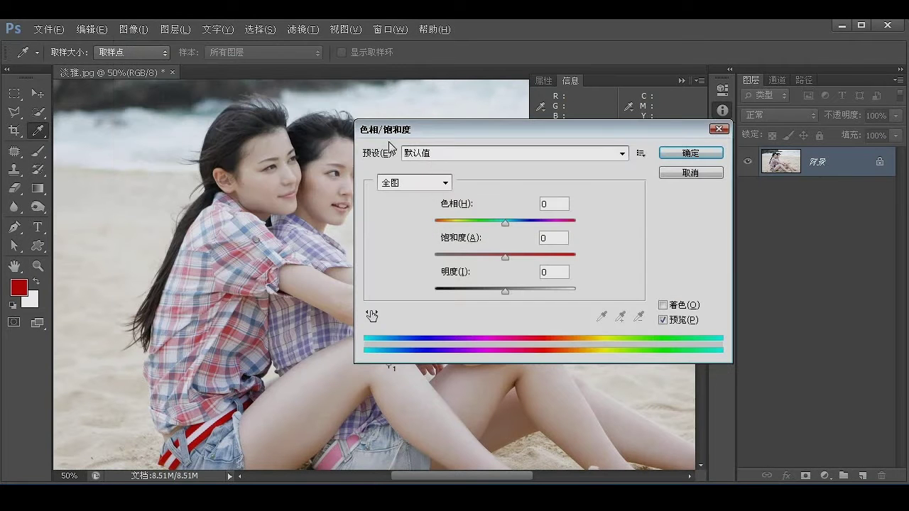
left_click_drag(444, 137, 566, 234)
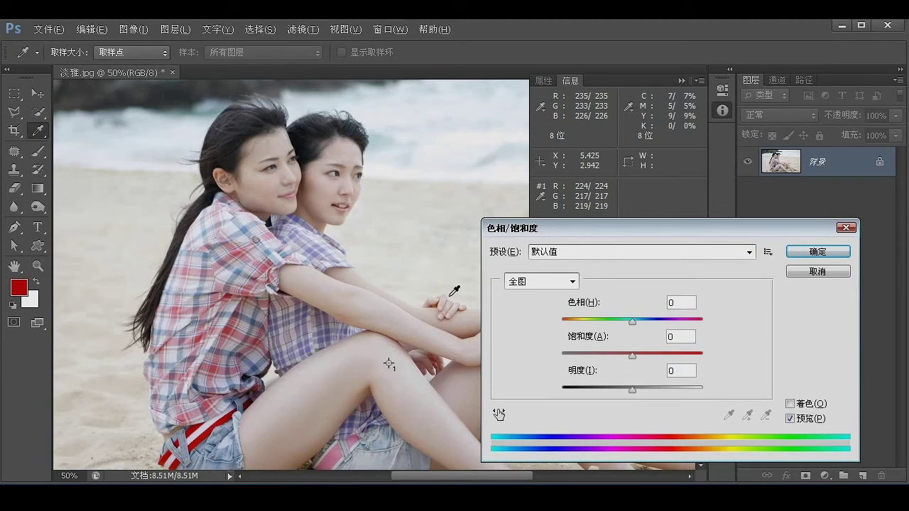
Step: Lower the saturation of the whole image to -57, and further down to -100
left_click_drag(631, 354, 592, 355)
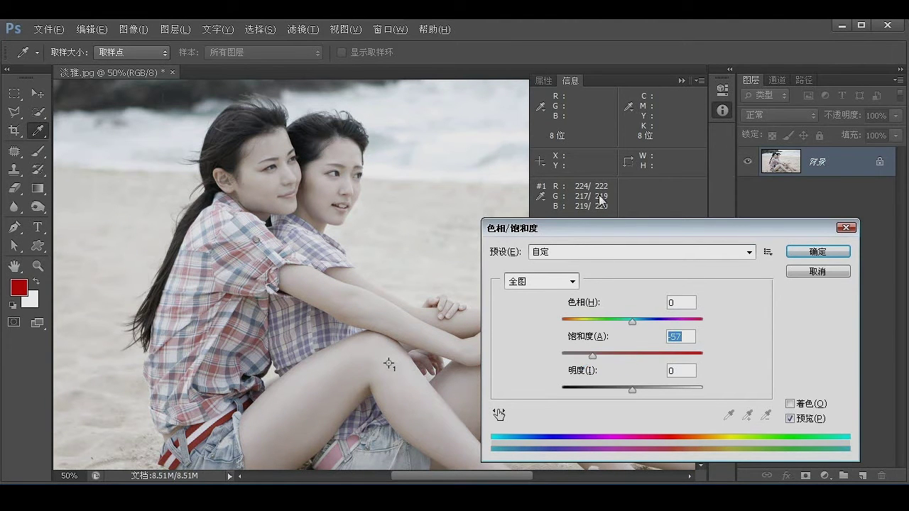
mouse_move(592, 355)
left_mouse_down()
mouse_move(584, 353)
mouse_move(622, 355)
mouse_move(586, 356)
left_mouse_up()
left_click_drag(584, 354, 553, 352)
left_click(682, 337)
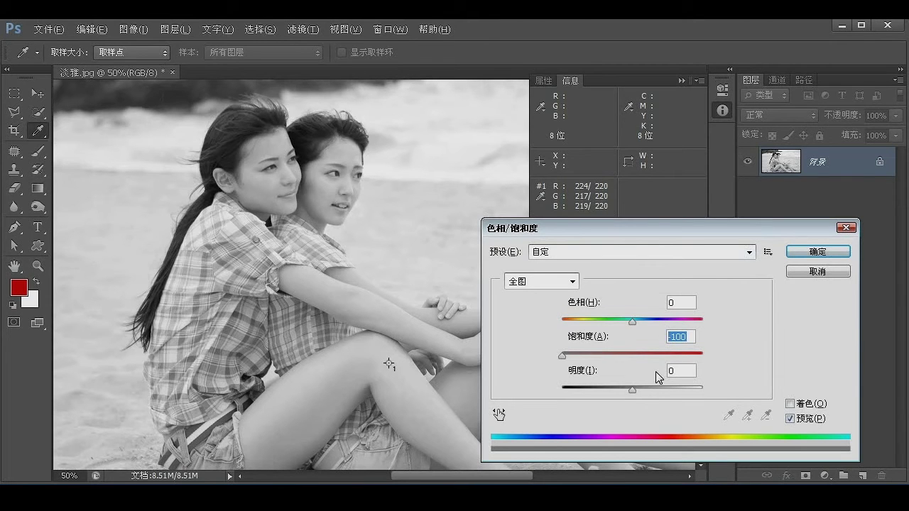
Step: Try the saturation of the whole image at +89, +100, +56 and +88
left_click_drag(562, 354, 695, 354)
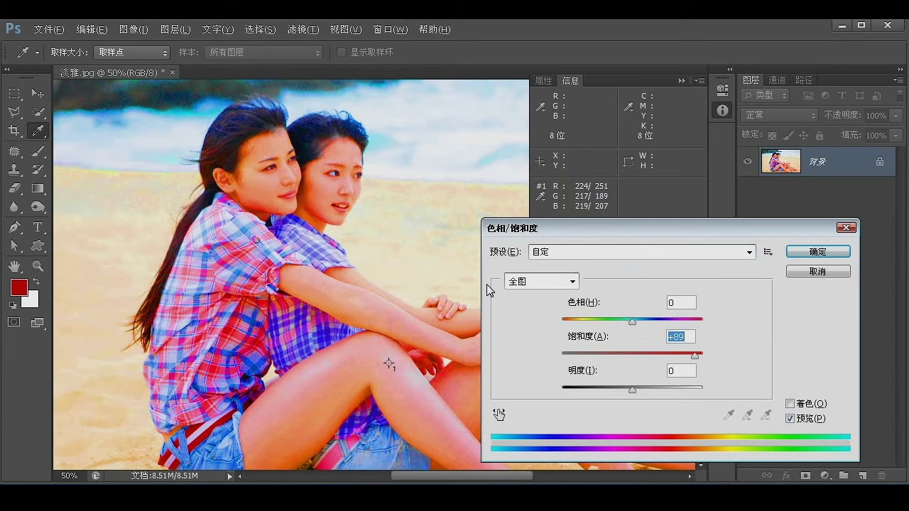
key("Tab")
left_click_drag(697, 358, 702, 355)
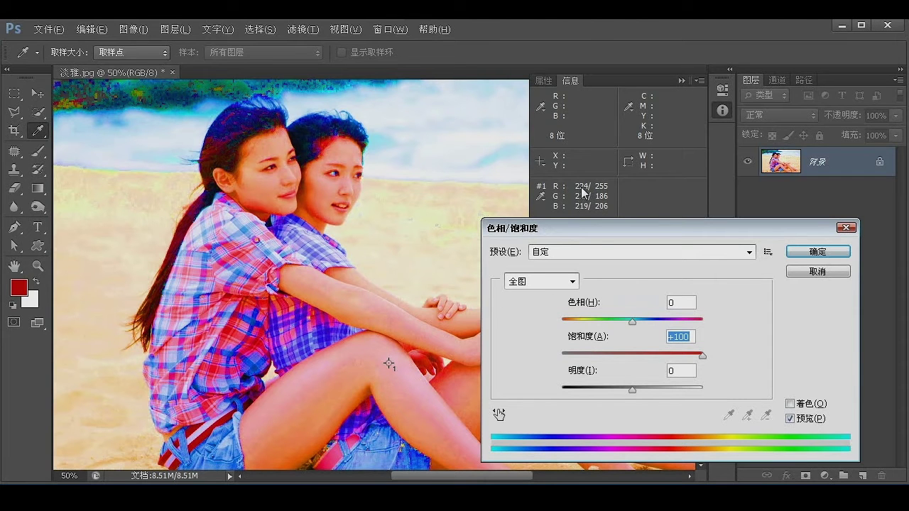
left_click_drag(701, 358, 723, 362)
left_click_drag(702, 355, 671, 355)
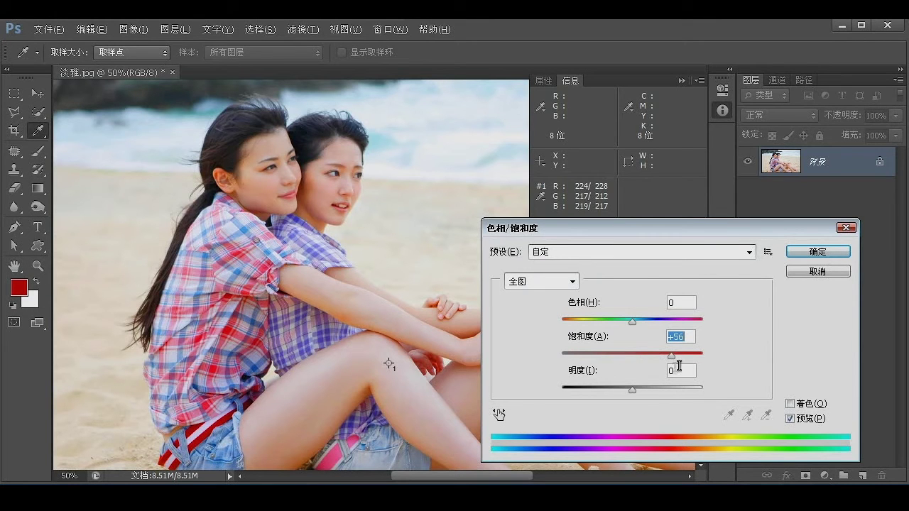
left_click_drag(672, 355, 694, 358)
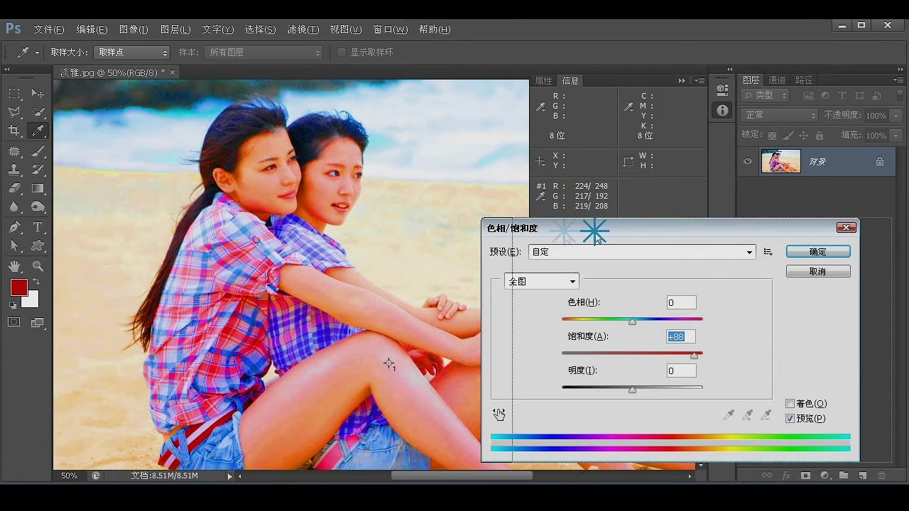
Step: Reposition the Hue/Saturation dialog, try the saturation at +100, and reset it to 0
left_click_drag(561, 229, 637, 229)
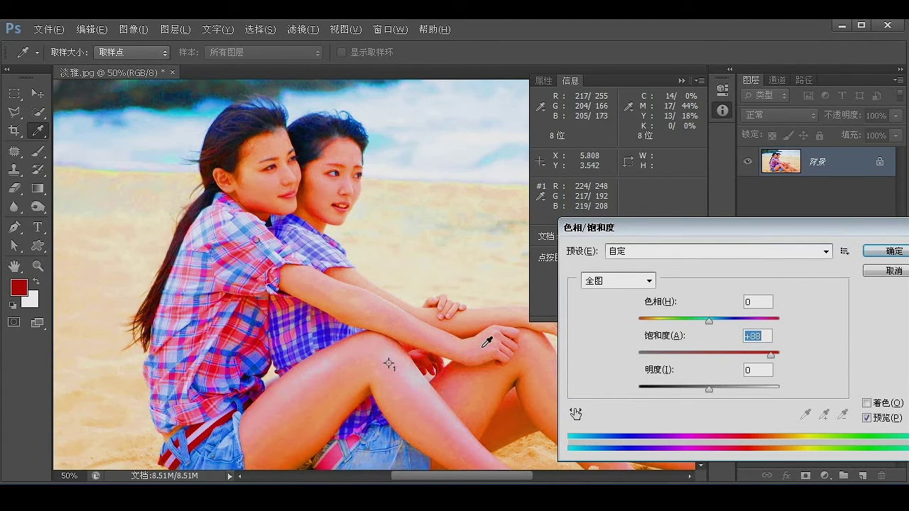
left_click_drag(646, 227, 539, 201)
left_click_drag(662, 328, 678, 329)
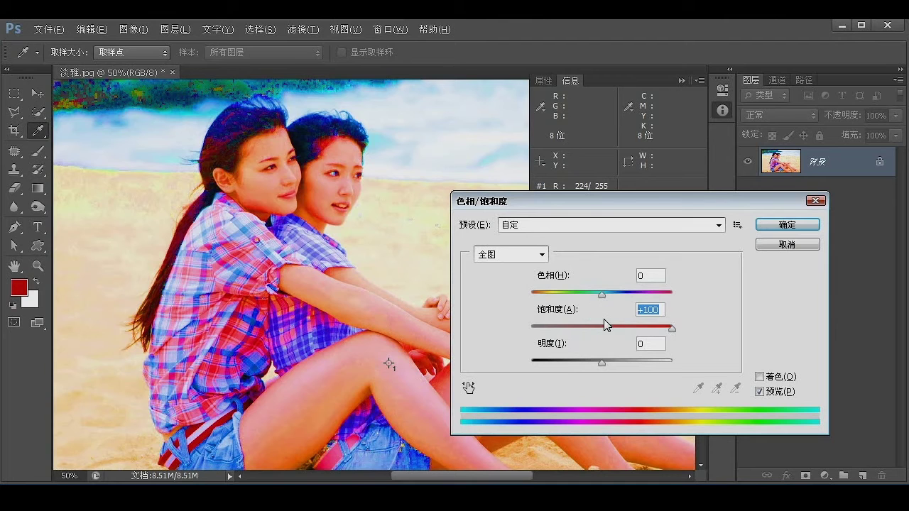
type("0")
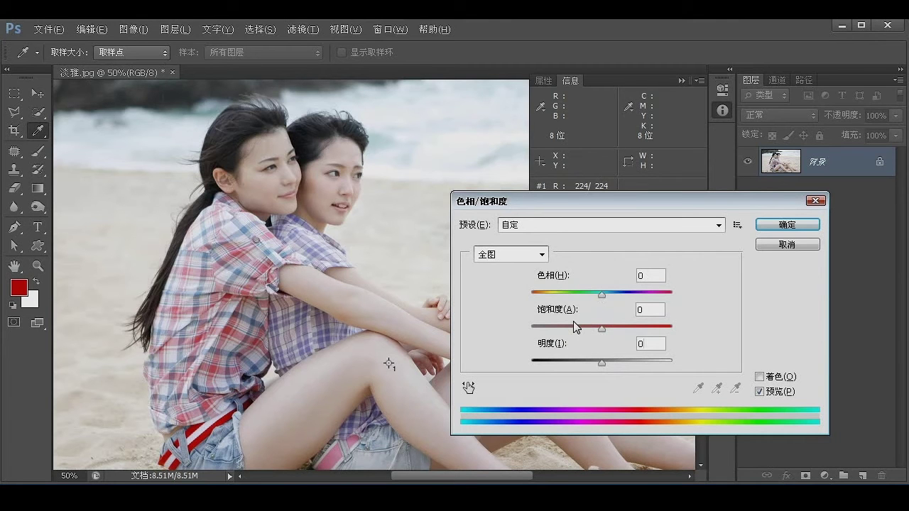
Step: Restrict the adjustment to the Reds range (红色) and try its saturation at +95 and +83
left_click(539, 254)
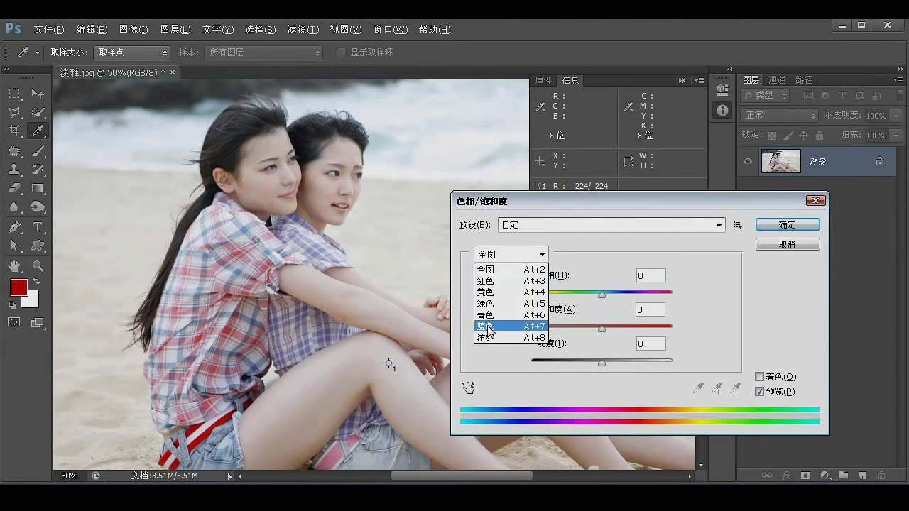
left_click(497, 281)
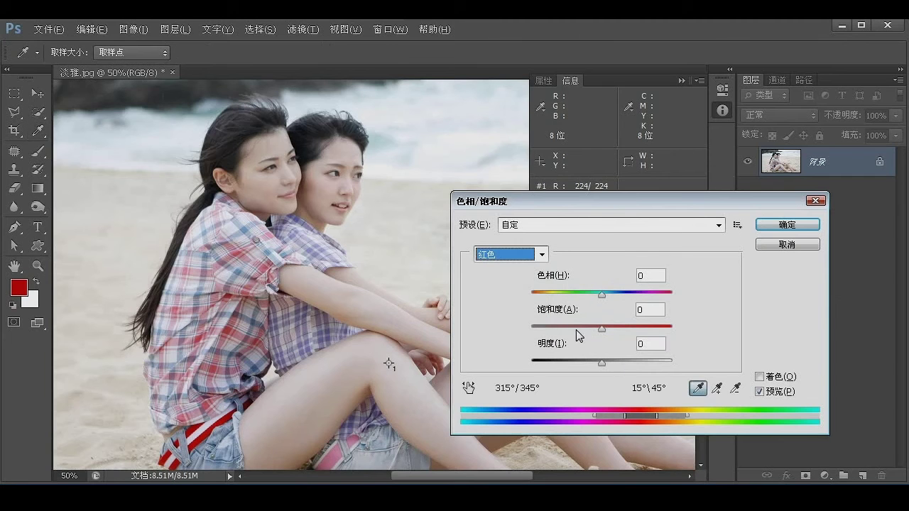
left_click_drag(602, 330, 667, 331)
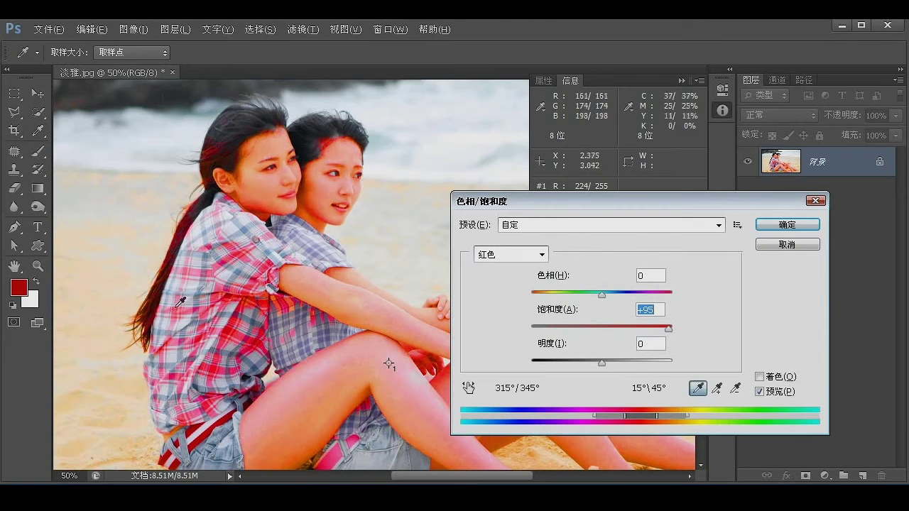
mouse_move(670, 331)
left_mouse_down()
mouse_move(647, 321)
mouse_move(659, 326)
left_mouse_up()
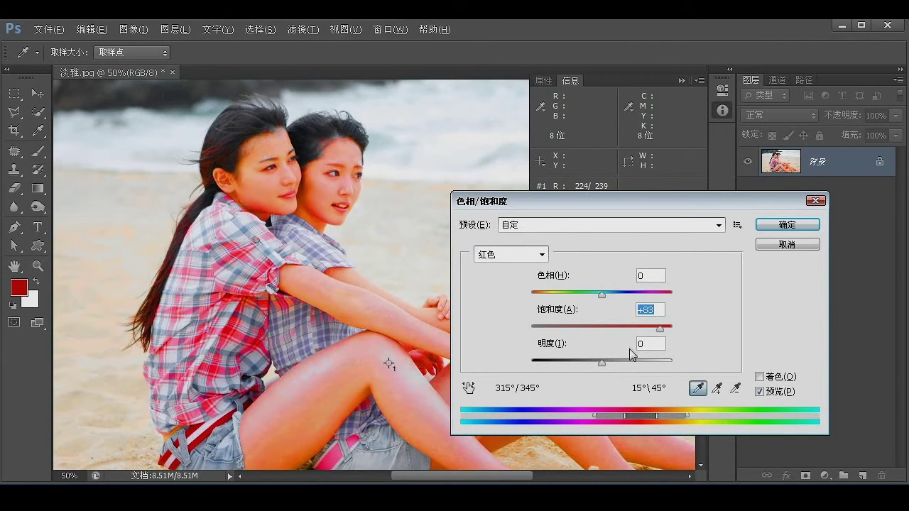
Step: Reset the Reds change and lower the saturation of the Blues range (蓝色) to -100
left_click(543, 254)
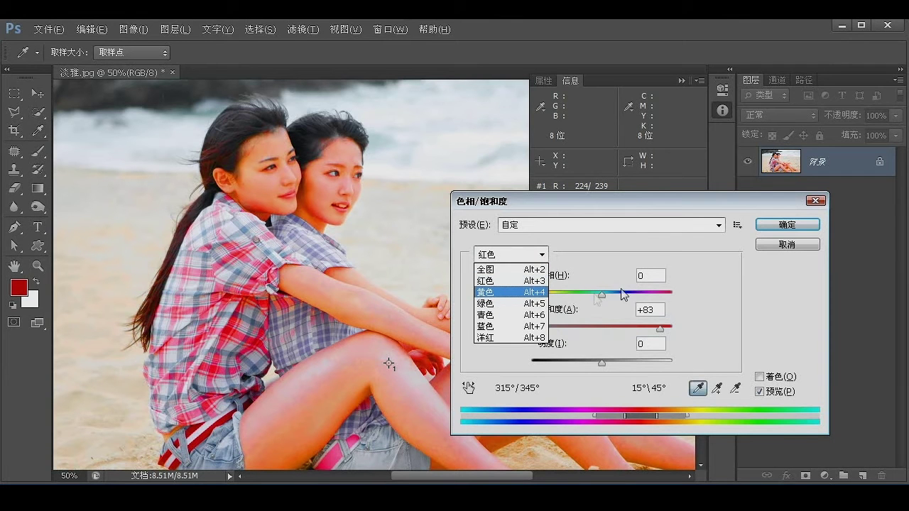
left_click(795, 249, "alt")
left_click(796, 249, "alt")
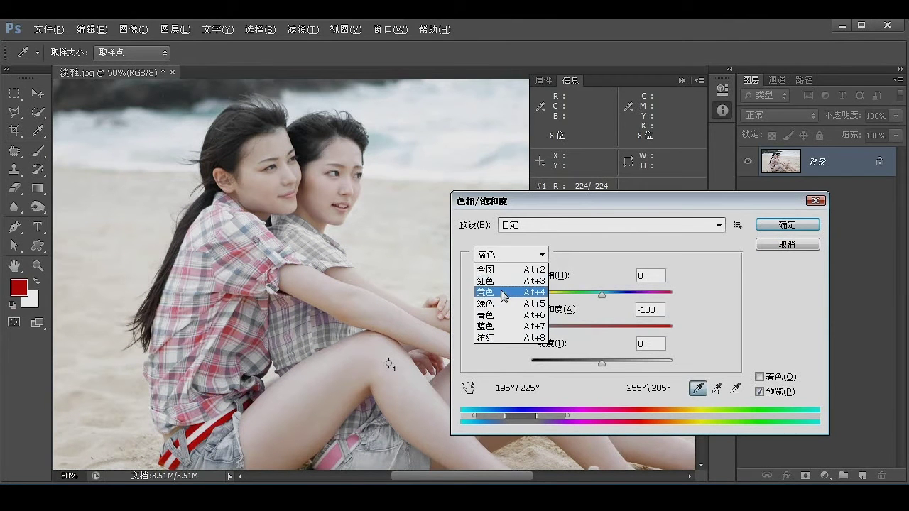
Step: Set the saturation of the Blues range (蓝色) back to 0
left_click(541, 256)
left_click(656, 311)
type("0")
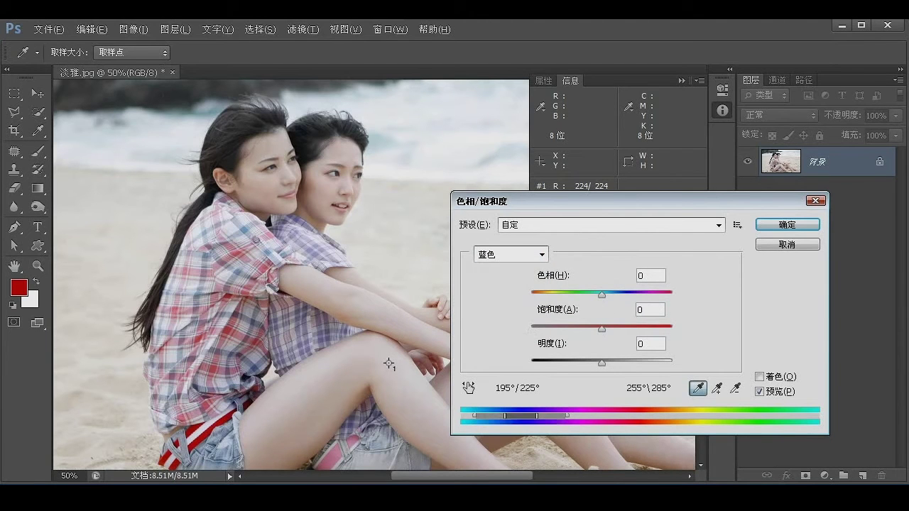
Step: Switch the edited colour range in Hue/Saturation back to the whole image (全图)
left_click(656, 276)
left_click(540, 254)
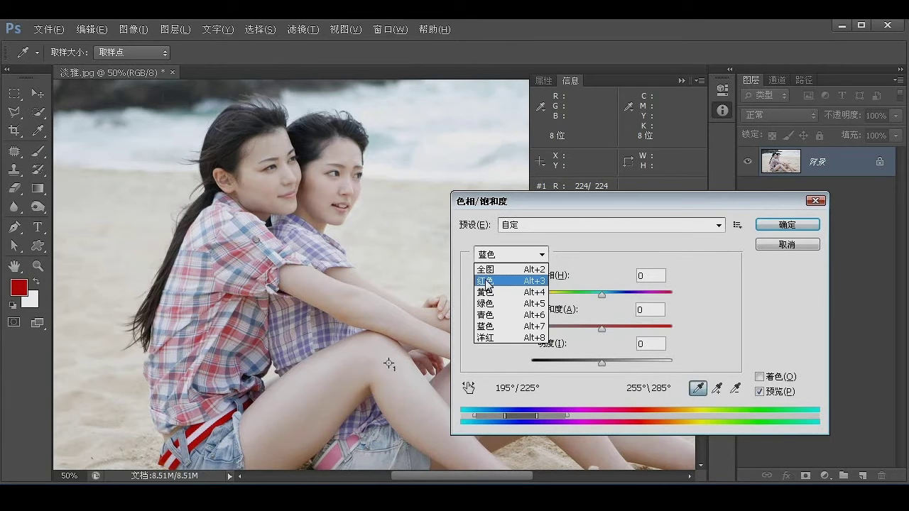
left_click(544, 256)
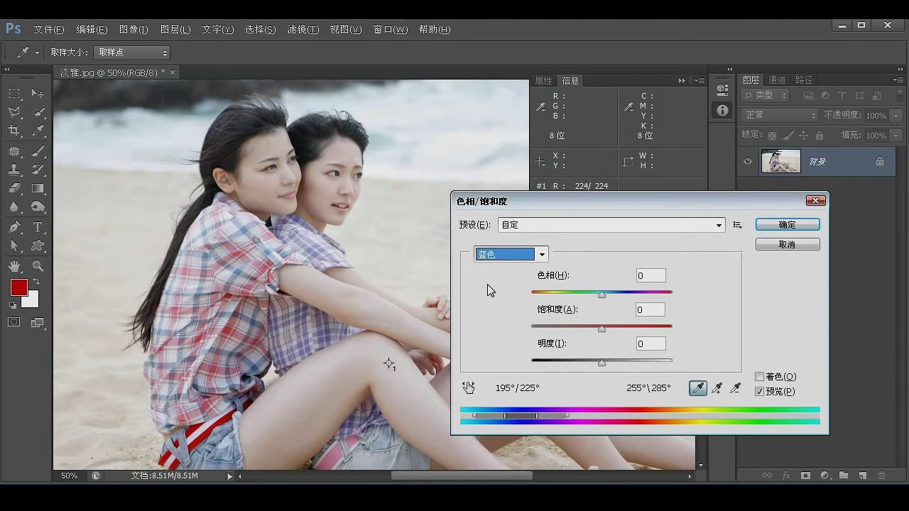
left_click(542, 254)
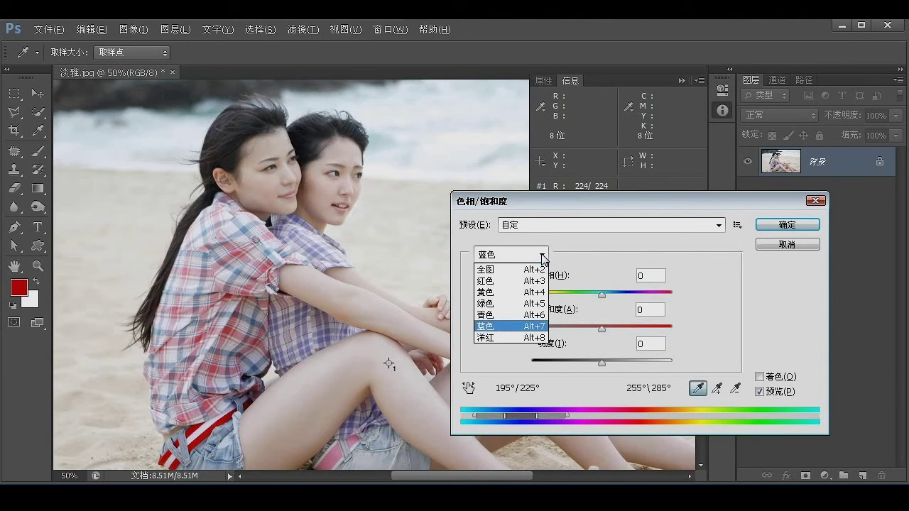
left_click(486, 269)
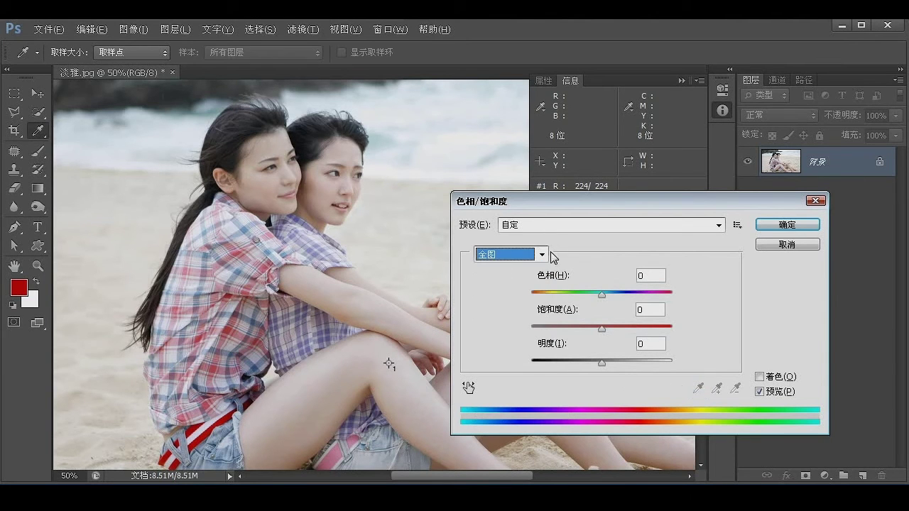
key("Tab")
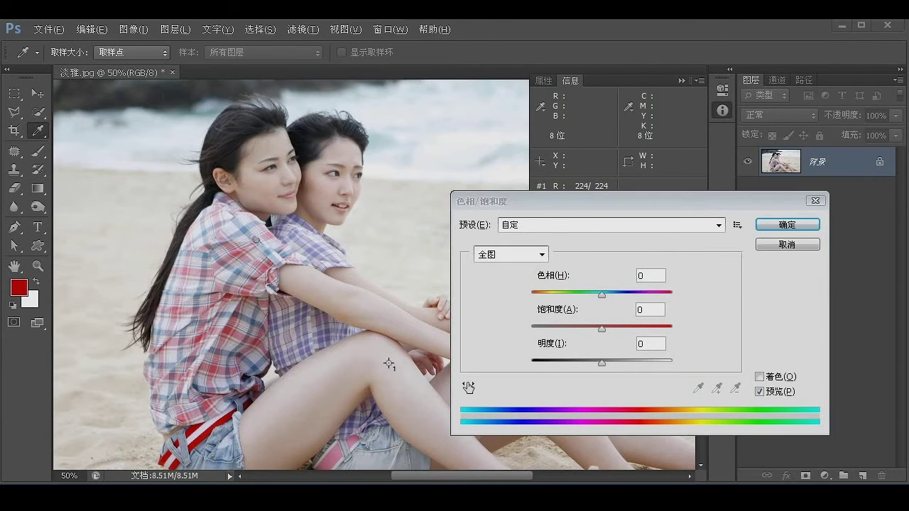
Step: Slide the Hue/Saturation spectrum bars back and forth to see how different colours move through their centre
left_click(547, 345)
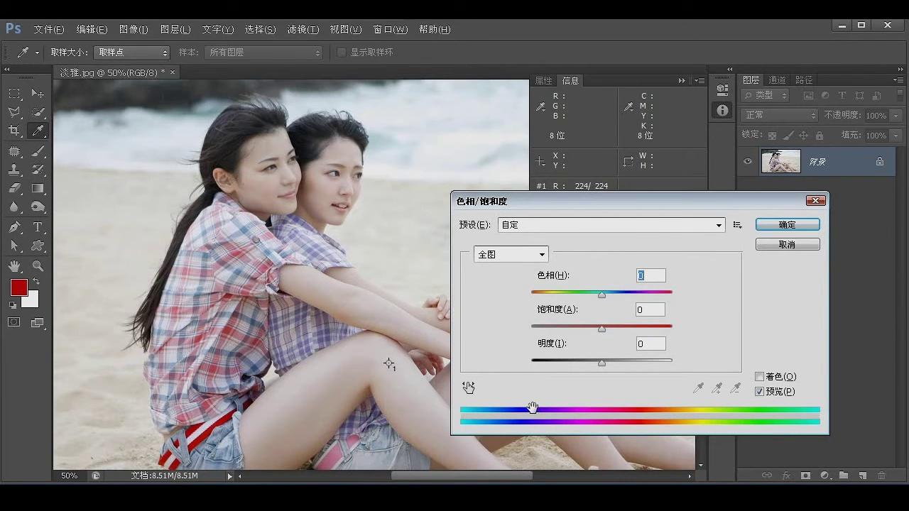
left_click(637, 409, "ctrl")
left_click_drag(637, 409, 718, 410)
left_click_drag(769, 414, 610, 410)
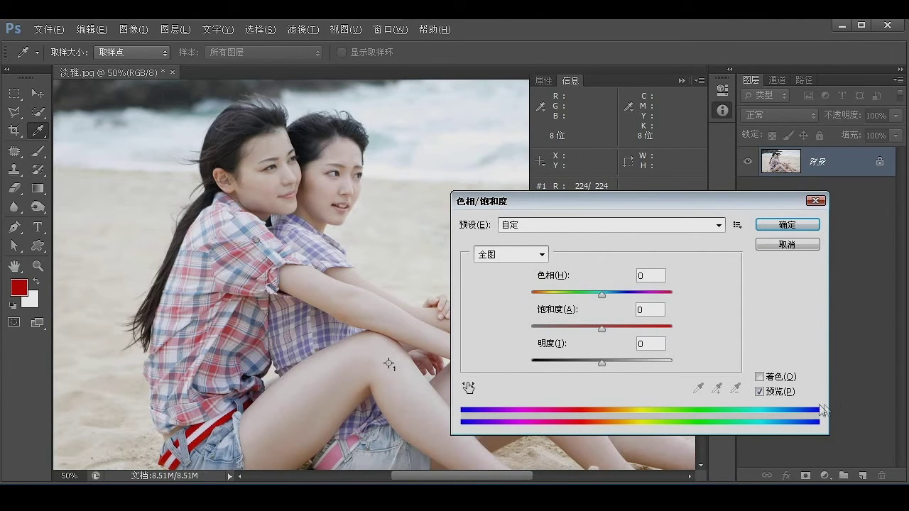
left_click(697, 409)
left_click_drag(697, 409, 495, 419)
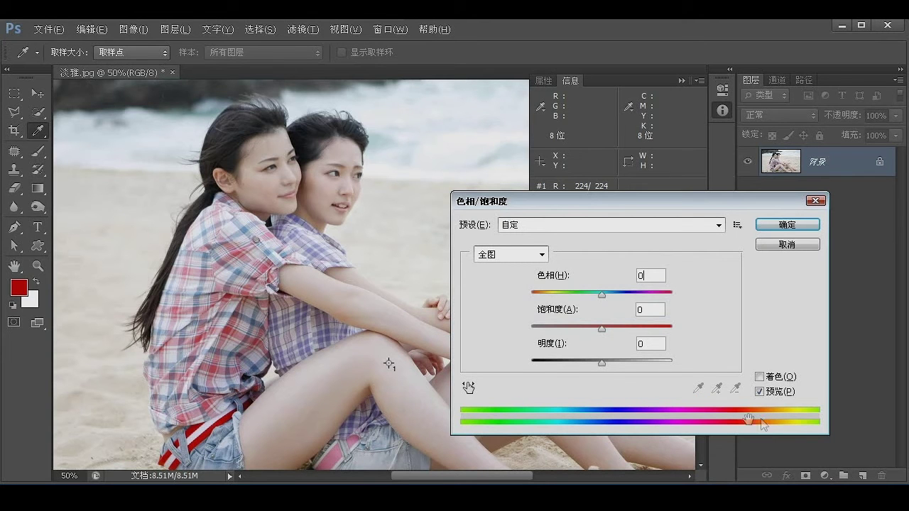
left_click_drag(700, 408, 487, 411)
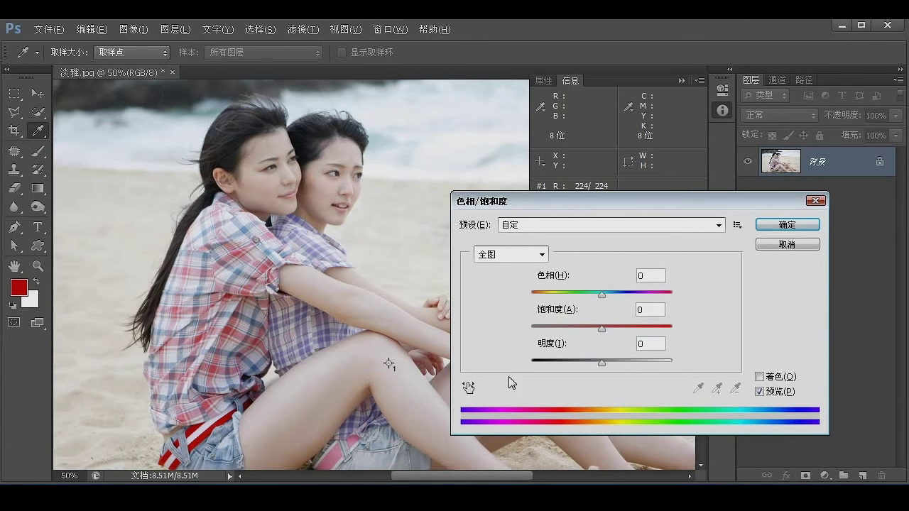
Step: Turn on the on-image adjustment tool and sample the purple plaid shirt to target its colour range, 蓝色 (Blues)
left_click(467, 390)
left_click(467, 390)
left_click(467, 390)
left_click(467, 390)
left_click(467, 390)
left_click(467, 390)
left_click(468, 390)
left_click(467, 390)
left_click(468, 390)
left_click(467, 389)
left_click(467, 390)
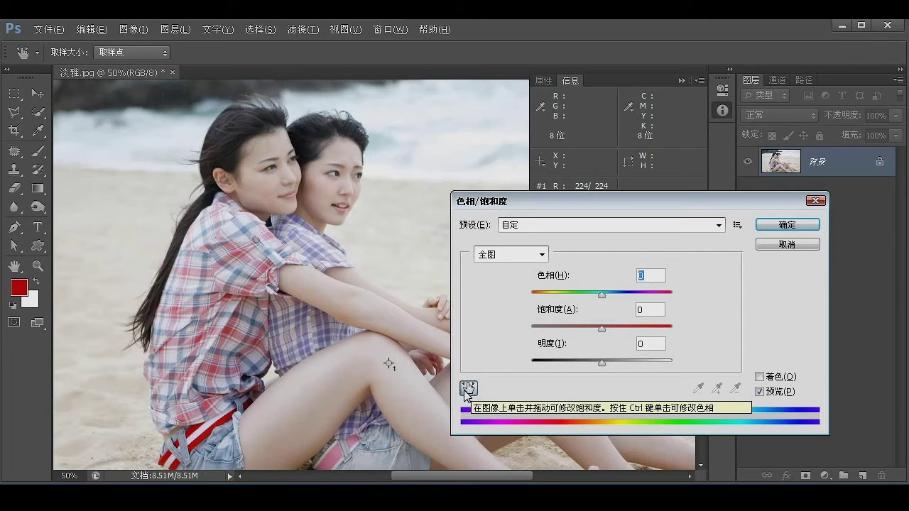
left_click(468, 387)
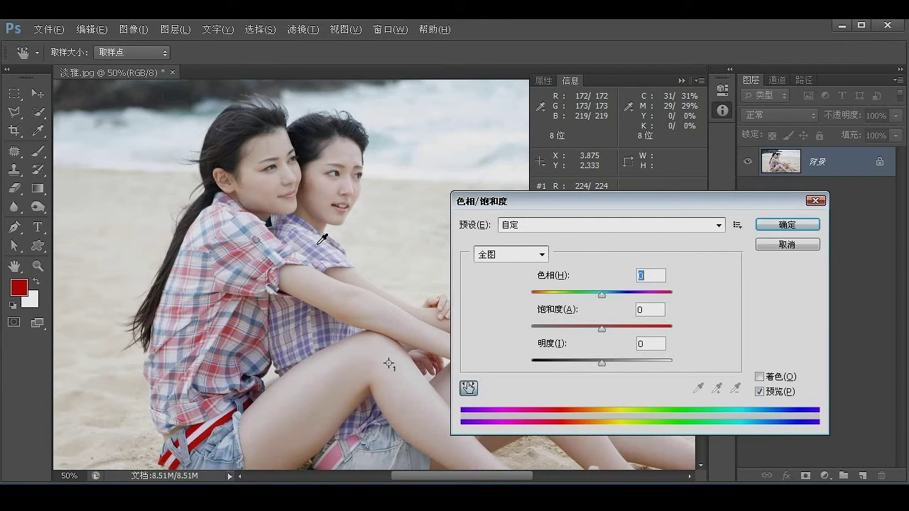
left_click(322, 239)
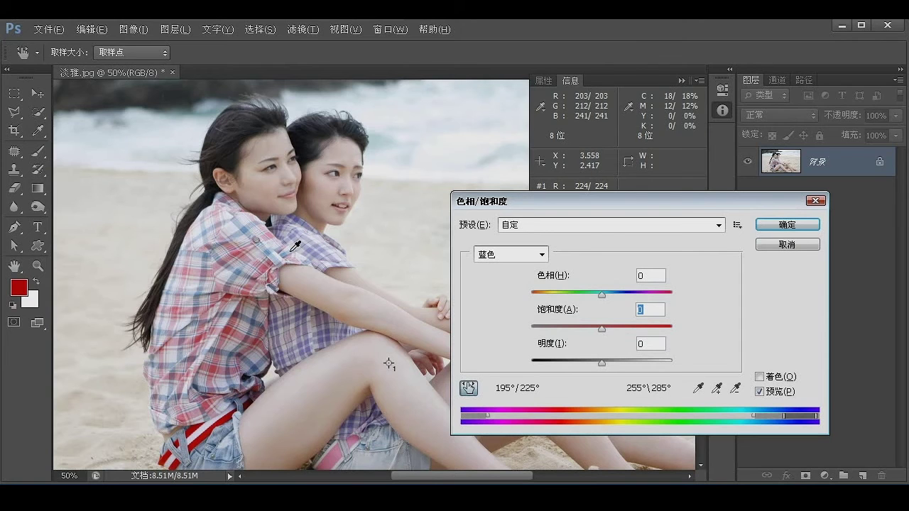
left_click(543, 256)
left_click(544, 257)
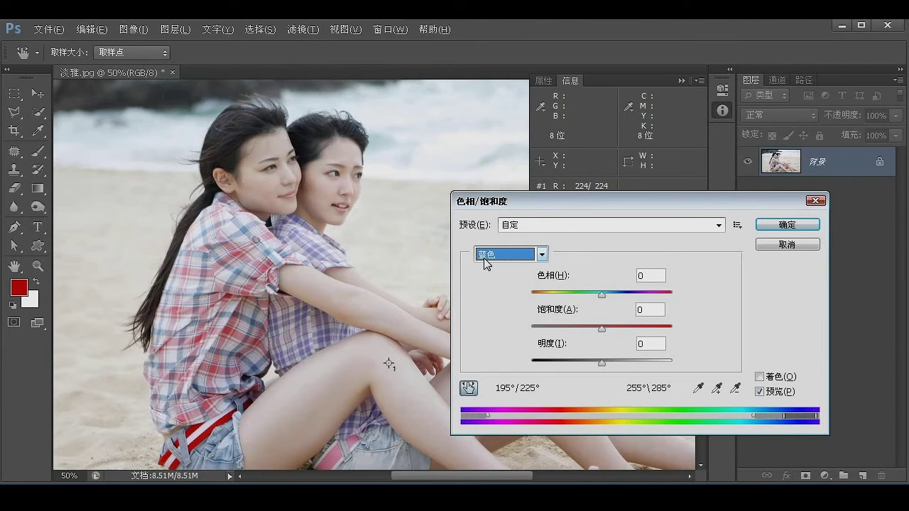
Step: Try the Blues range's saturation at +61, then lower it to -58
left_click(600, 328)
left_click_drag(601, 328, 644, 327)
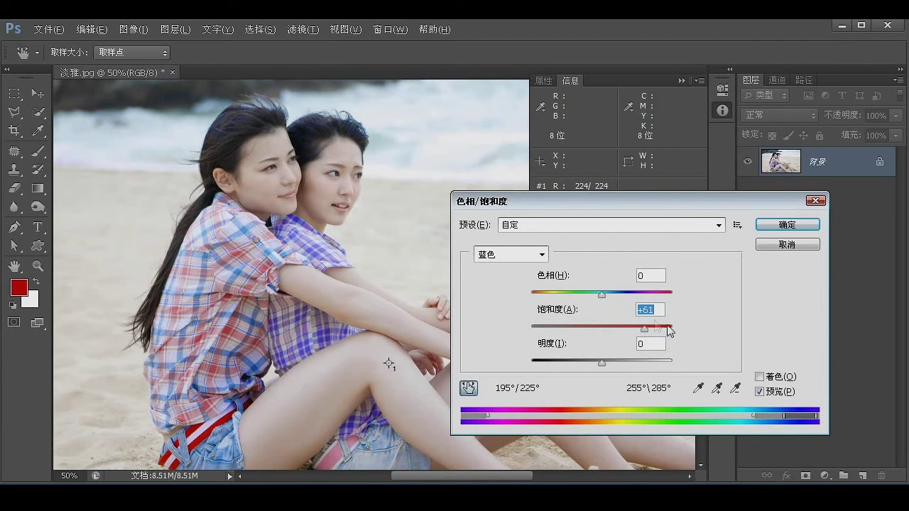
left_click_drag(644, 328, 561, 330)
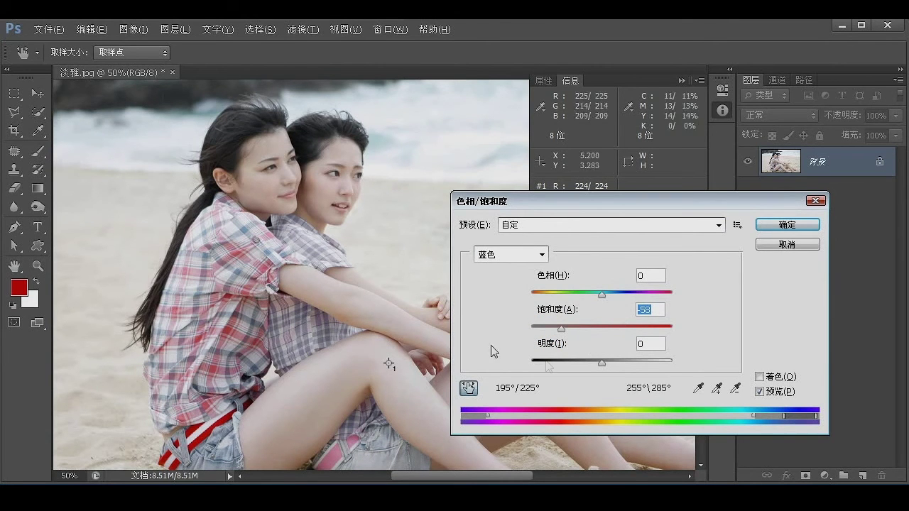
left_click(541, 255)
left_click(531, 330)
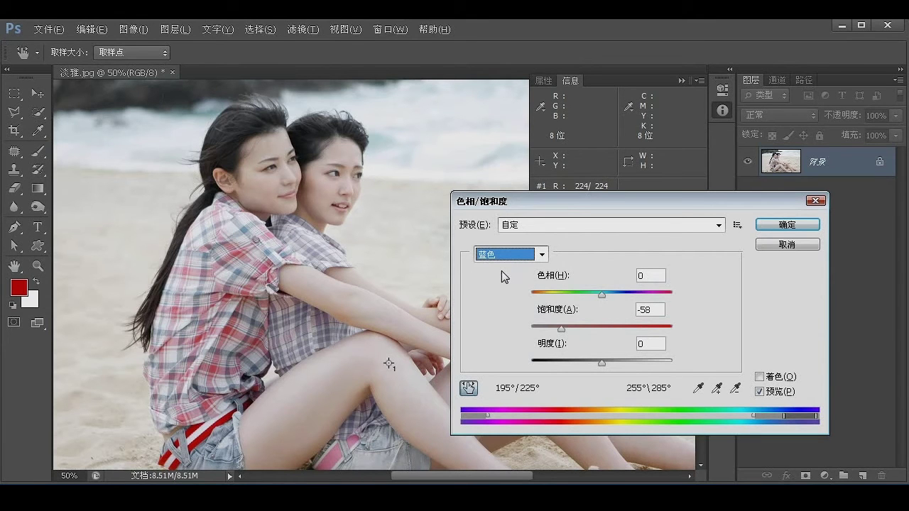
key("Tab")
key("Tab")
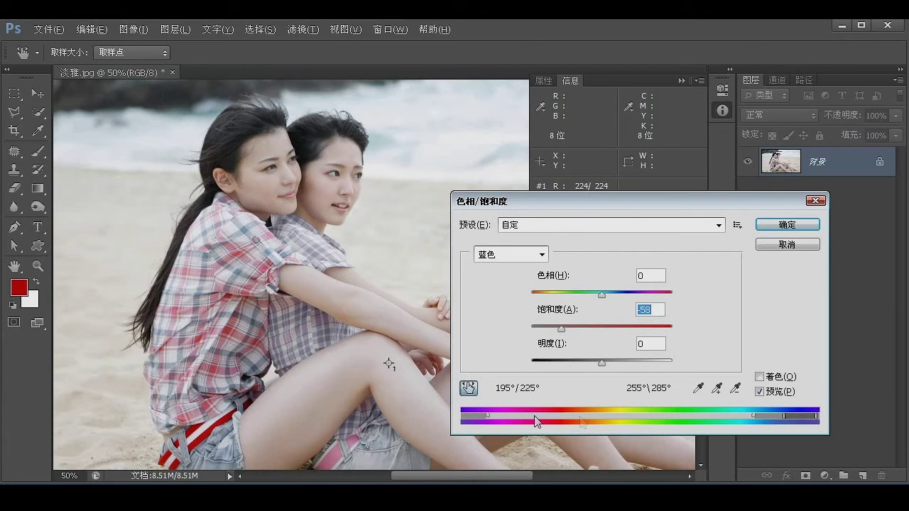
Step: Centre the Blues range on the spectrum bars and extend its lower falloff limit to 124°
left_click(640, 410)
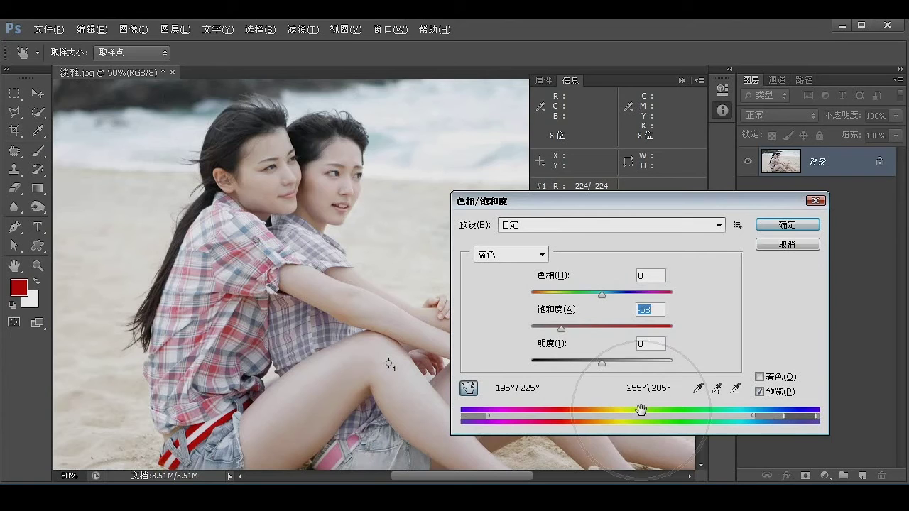
mouse_move(640, 410)
left_mouse_down()
mouse_move(622, 412)
mouse_move(670, 412)
mouse_move(634, 409)
left_mouse_up()
left_click_drag(696, 410, 537, 423)
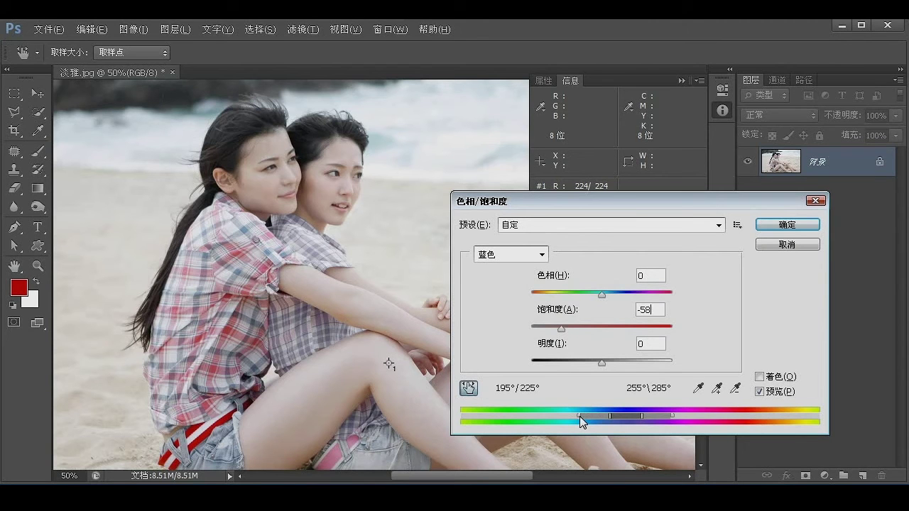
left_click_drag(579, 416, 543, 417)
left_click_drag(543, 416, 570, 424)
left_click_drag(564, 418, 541, 415)
left_click(541, 415)
left_click_drag(548, 421, 511, 424)
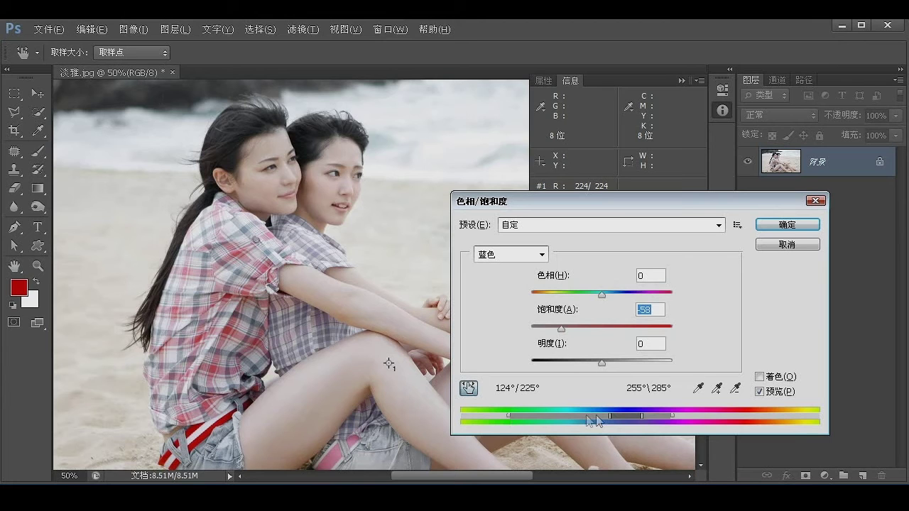
Step: Extend the core of the Blues range down to 188° and shift its upper limits to 233° and 297°
left_click_drag(608, 416, 572, 420)
left_click_drag(570, 416, 573, 417)
left_click_drag(630, 416, 683, 416)
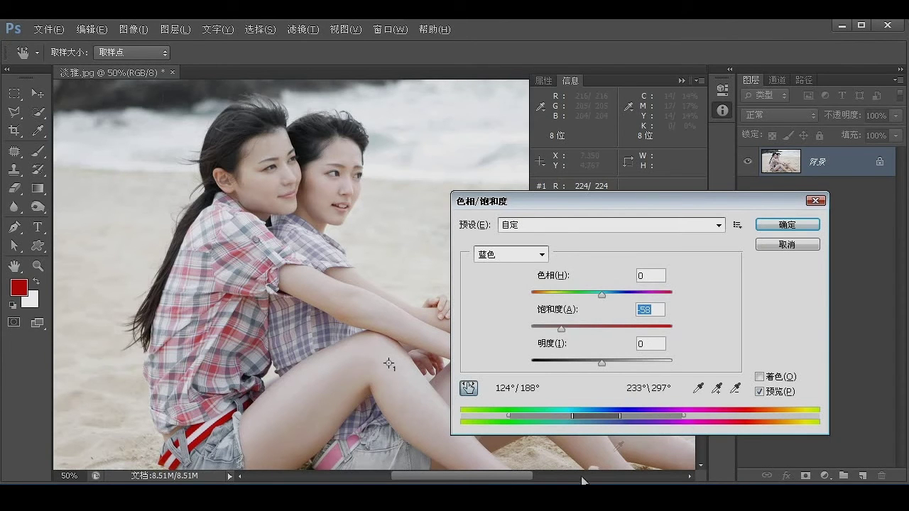
Step: Move the adjusted range over to the magentas (洋红) and set its limits to 218°/287° and 308°\30°
left_click_drag(592, 422, 596, 424)
left_click_drag(511, 416, 513, 416)
left_click(688, 418)
left_click_drag(595, 419, 684, 416)
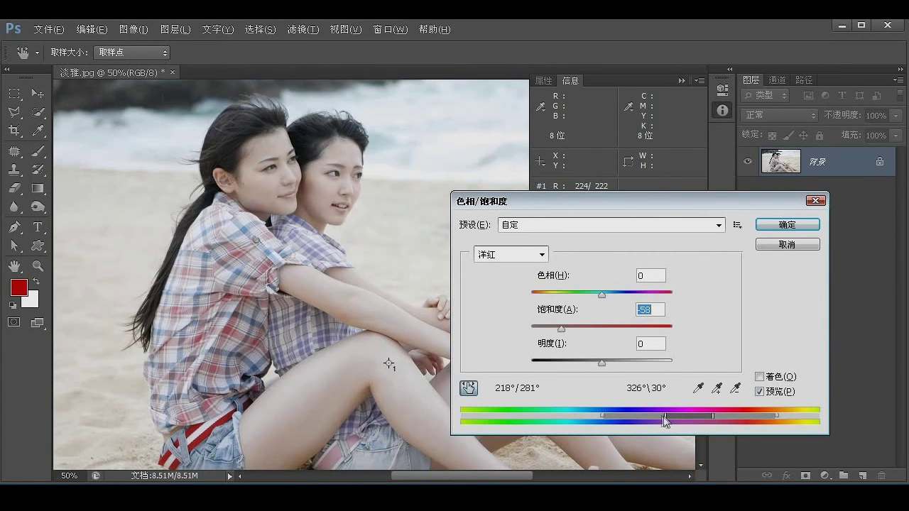
left_click_drag(666, 416, 693, 421)
Step: Raise the Magentas range's saturation to +83, then fine-tune it to +81
left_click_drag(560, 329, 662, 335)
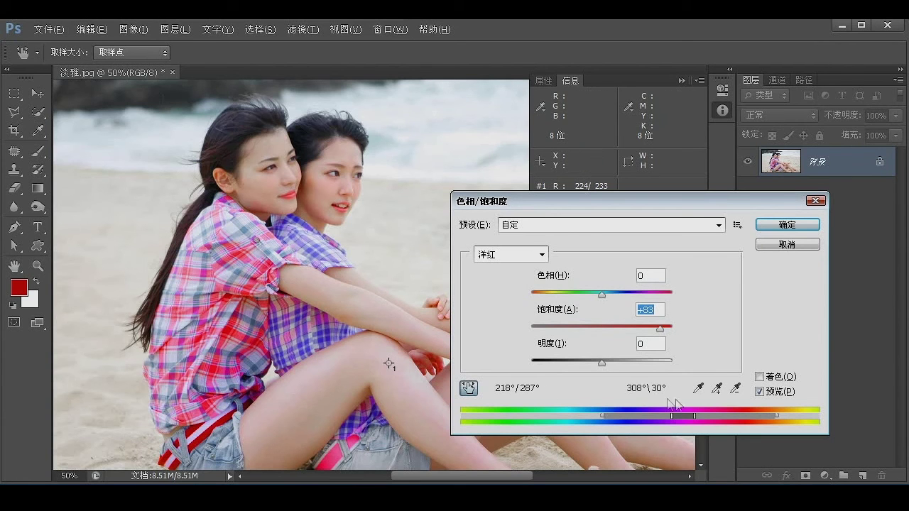
left_click(660, 329)
left_click_drag(660, 328, 658, 329)
Step: Slide the saturated colour range across the blues, greens and yellows, then return it to the magentas
left_click_drag(684, 418, 612, 419)
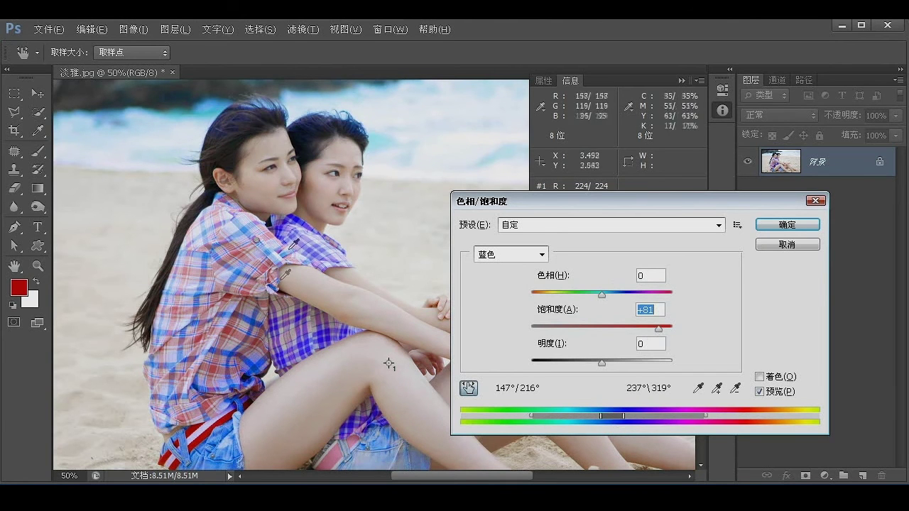
left_click_drag(613, 416, 509, 419)
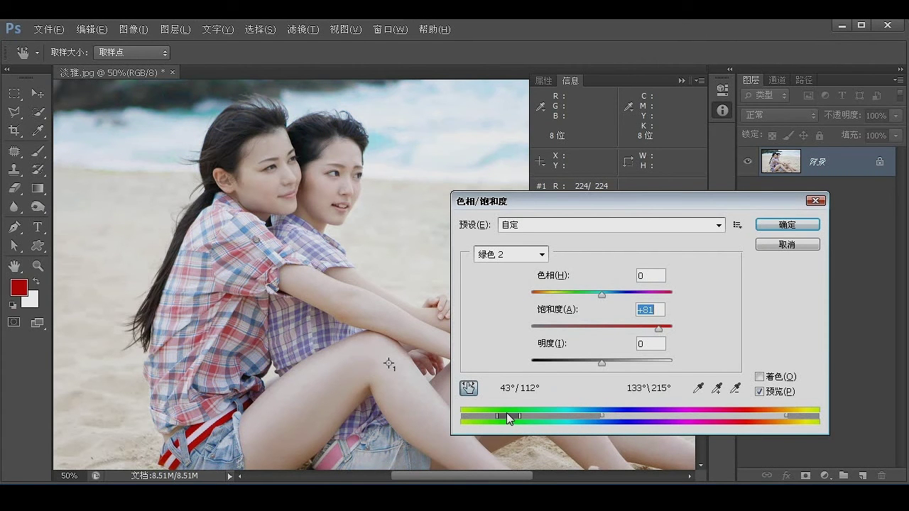
left_click_drag(509, 418, 776, 419)
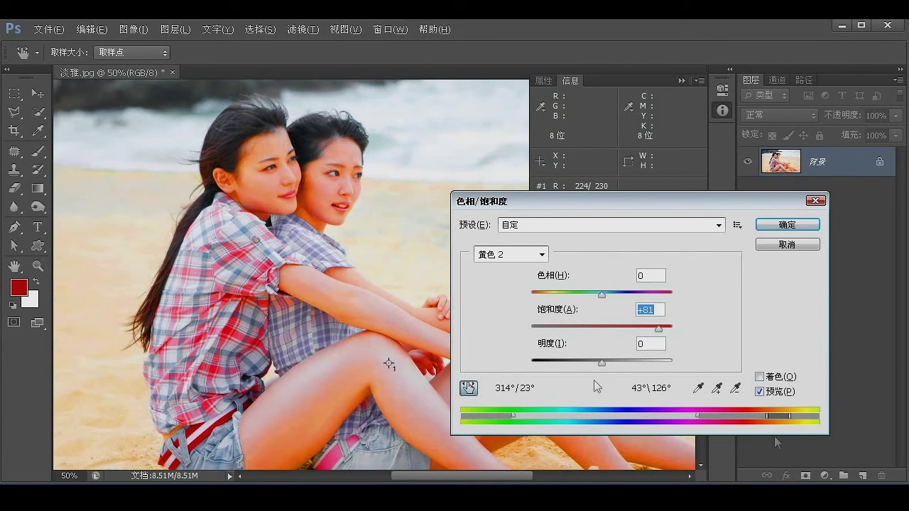
left_click_drag(781, 418, 685, 418)
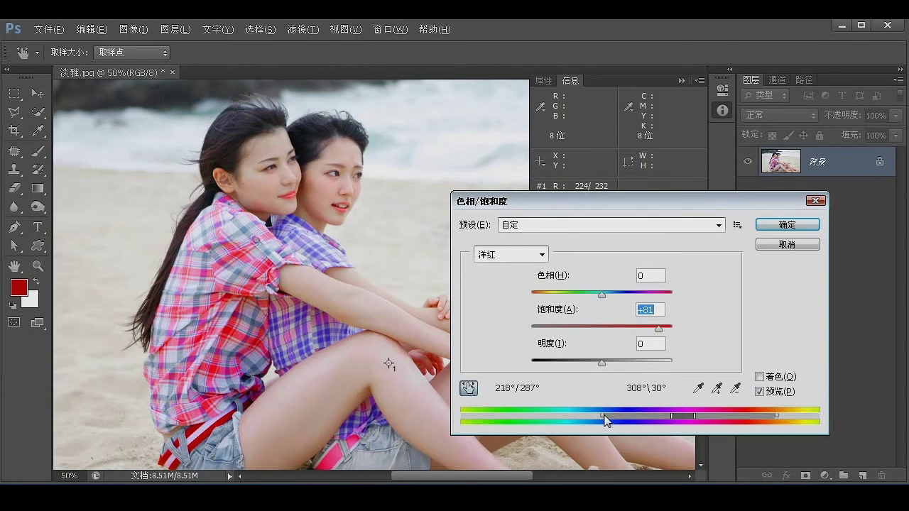
Step: Try the Magentas range's lower falloff limit at 141°, 203° and 136° to compare soft transitions into the blues
left_click_drag(602, 414, 525, 415)
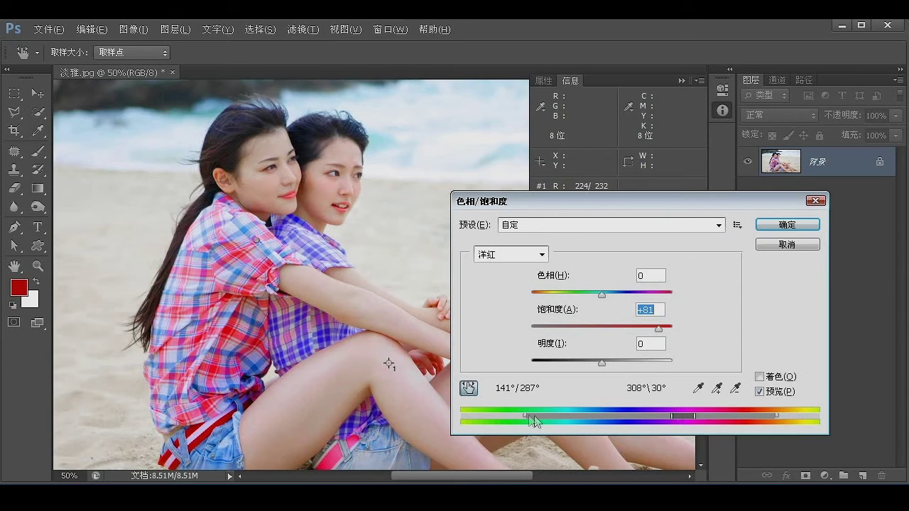
mouse_move(526, 416)
left_mouse_down()
mouse_move(653, 416)
mouse_move(518, 417)
mouse_move(656, 416)
mouse_move(543, 418)
mouse_move(654, 419)
mouse_move(589, 417)
left_mouse_up()
mouse_move(589, 415)
left_mouse_down()
mouse_move(578, 415)
mouse_move(598, 414)
mouse_move(590, 417)
left_mouse_up()
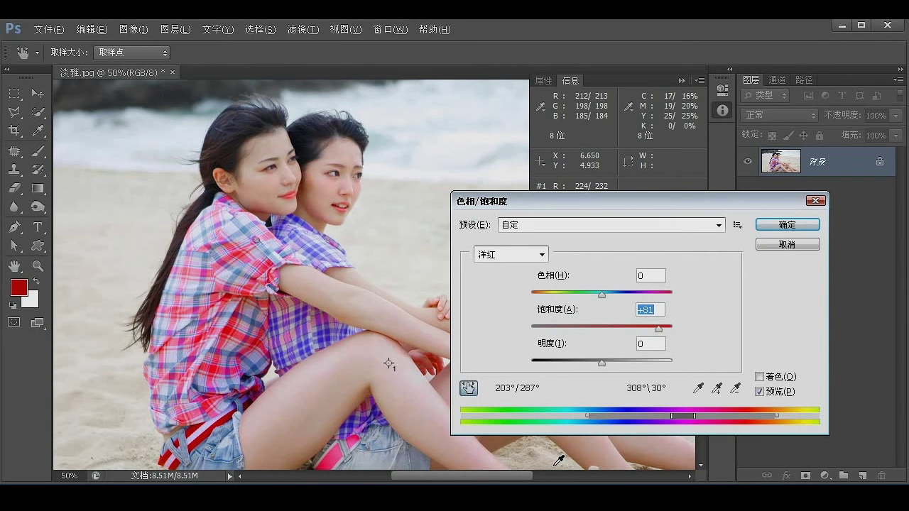
left_click_drag(586, 416, 522, 418)
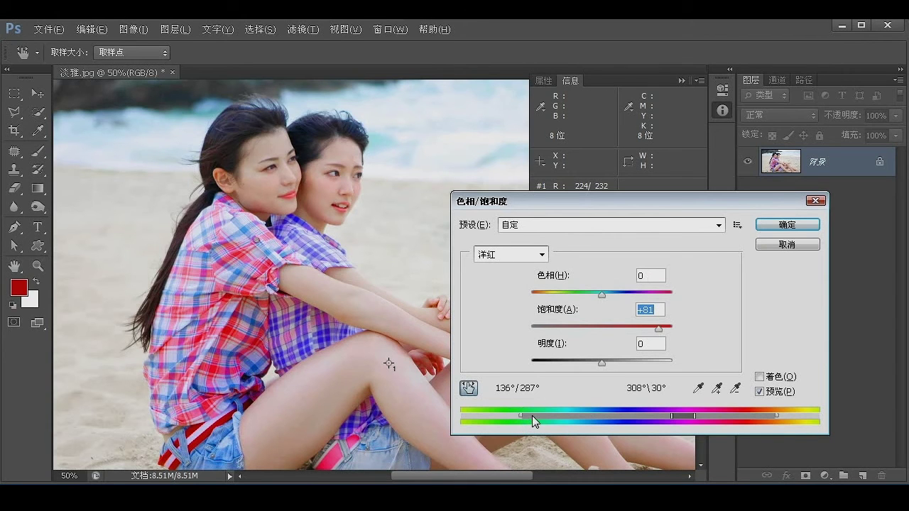
left_click_drag(519, 414, 522, 414)
Step: Narrow the Magentas range's falloff limits to 283° and 311°, and inspect the shirt's hard colour edges at 200%
left_click_drag(522, 416, 670, 420)
left_click_drag(778, 415, 697, 417)
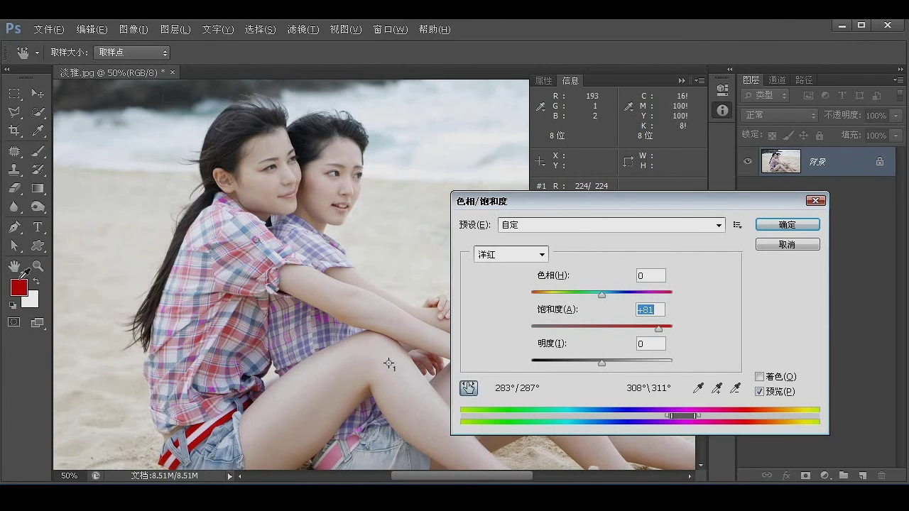
key("ctrl+plus")
key("ctrl+plus")
key("ctrl+plus")
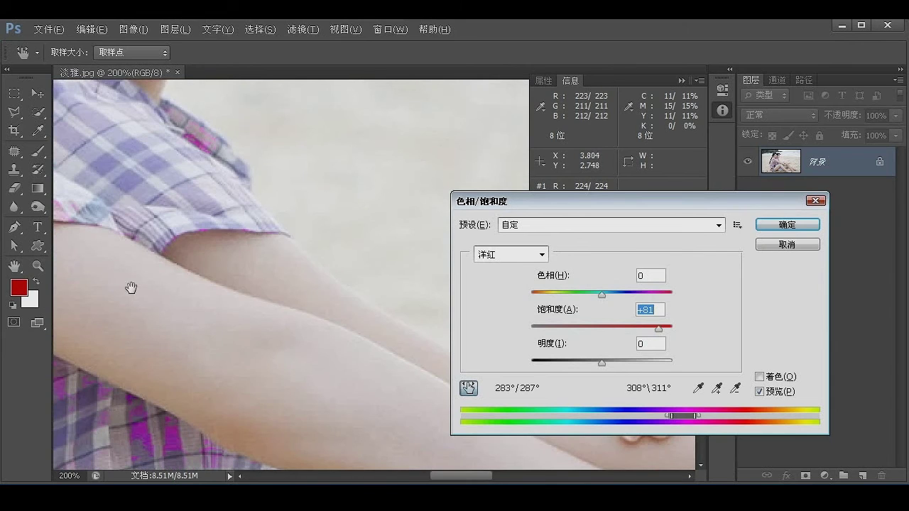
left_click_drag(159, 345, 382, 180)
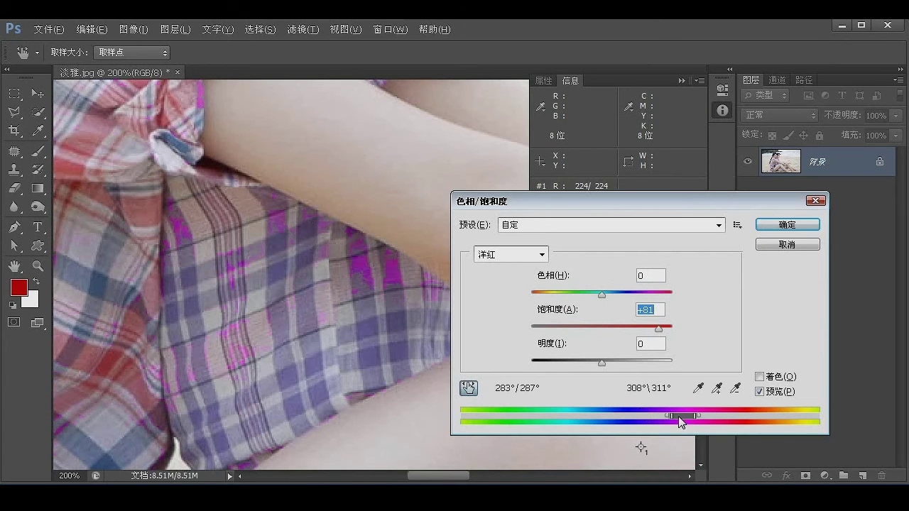
Step: Widen the Magentas range's falloff limits to 198° and 22°, and view the photo at 50% again
left_click_drag(668, 416, 583, 418)
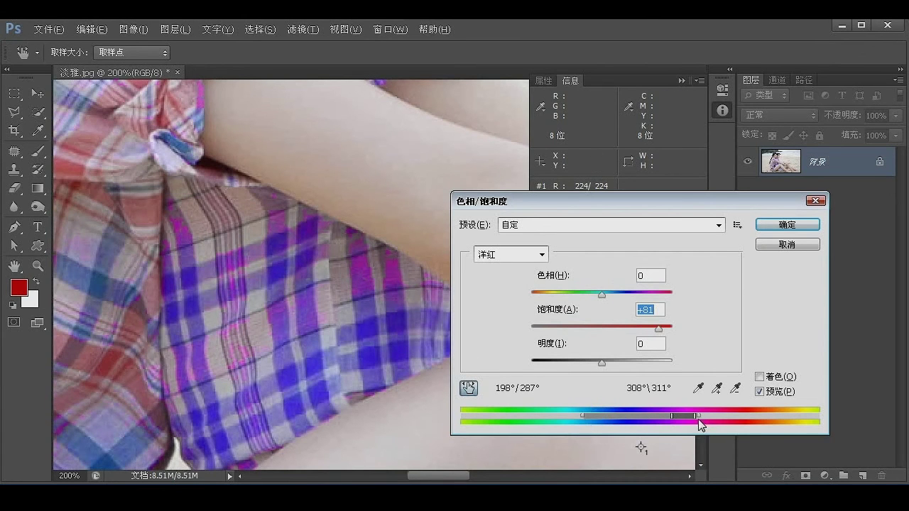
left_click_drag(700, 416, 768, 410)
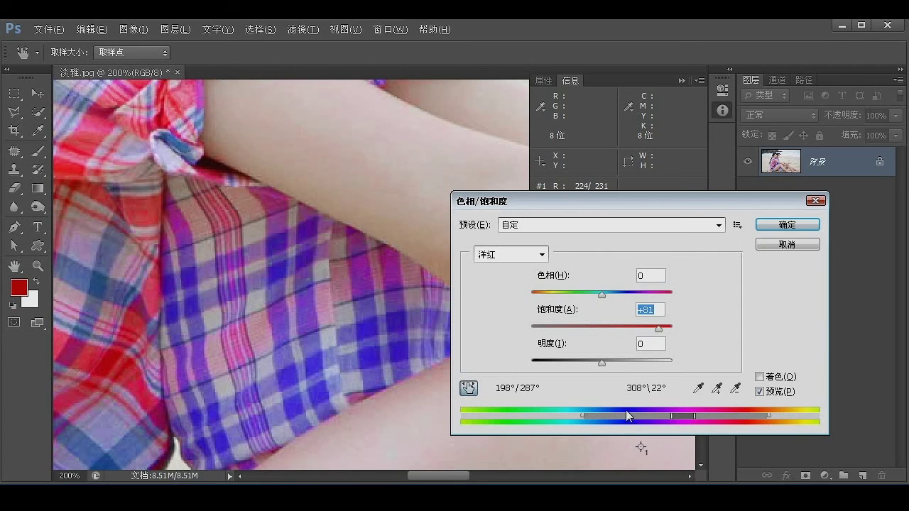
key("ctrl+minus")
key("ctrl+minus")
key("ctrl+minus")
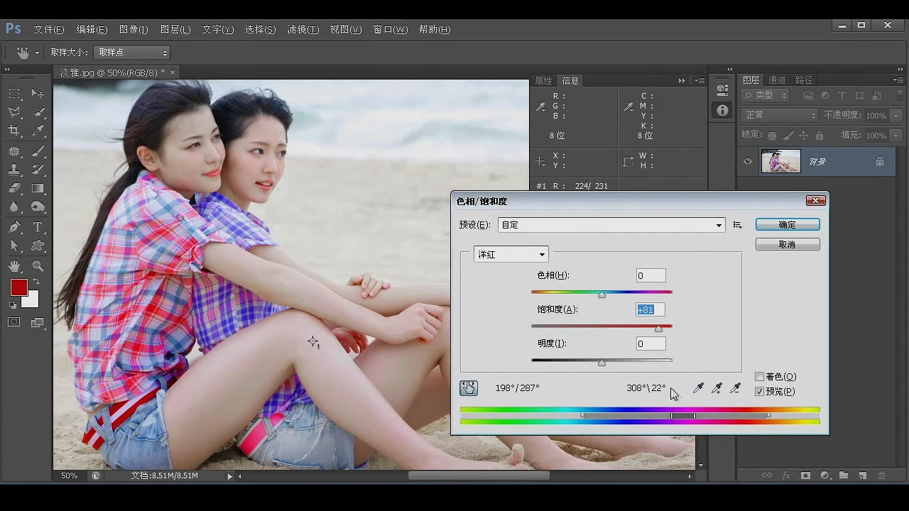
Step: Extend the adjusted range with the add-to-sample eyedropper by sampling the purple plaid shirt and the blue denim shorts
left_click(716, 389)
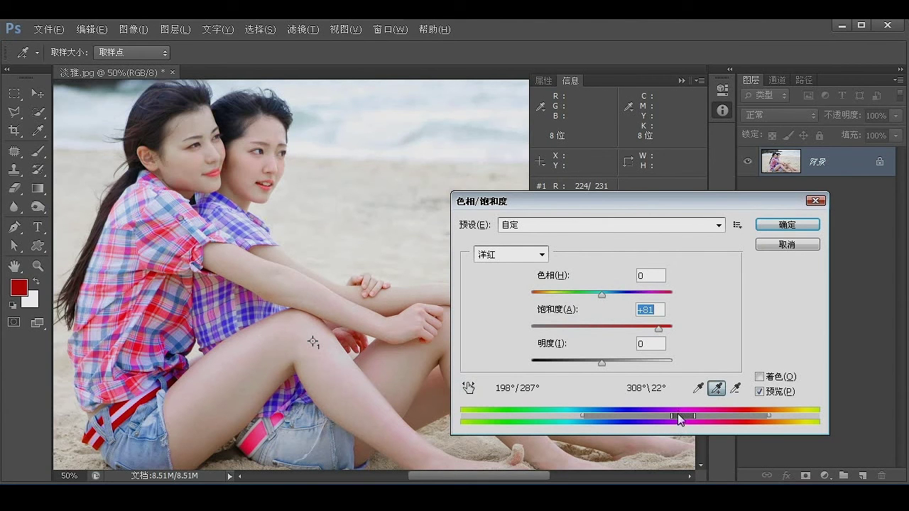
left_click(242, 224)
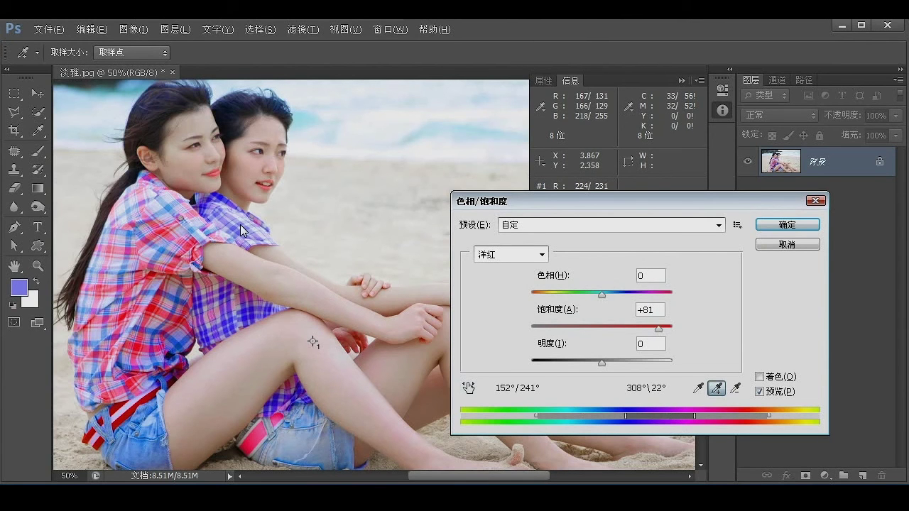
left_click(137, 447)
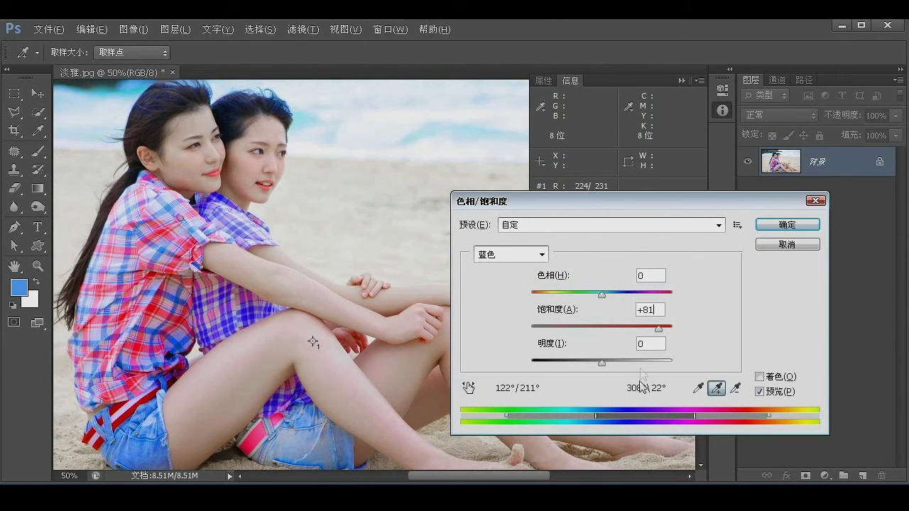
left_click(718, 392)
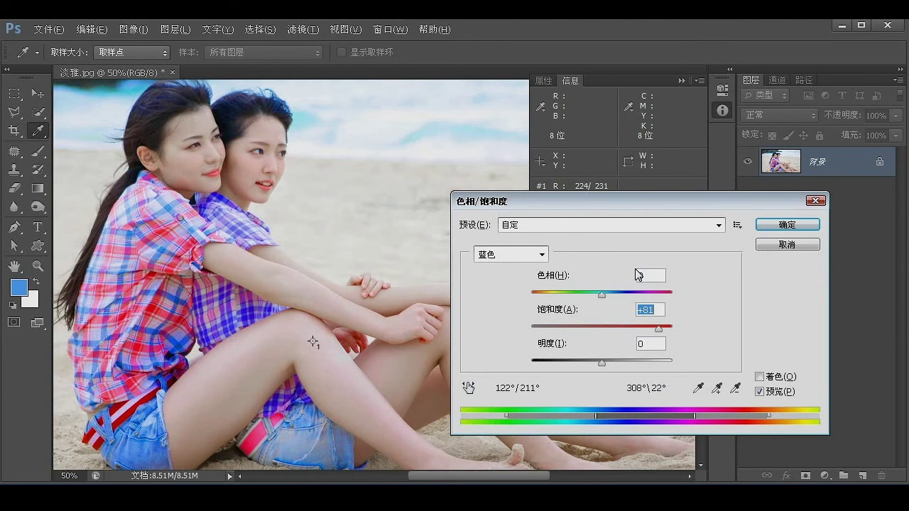
Step: Reset the Hue/Saturation adjustments, try the whole image's saturation at +87, and cancel the dialog
key("alt+Escape")
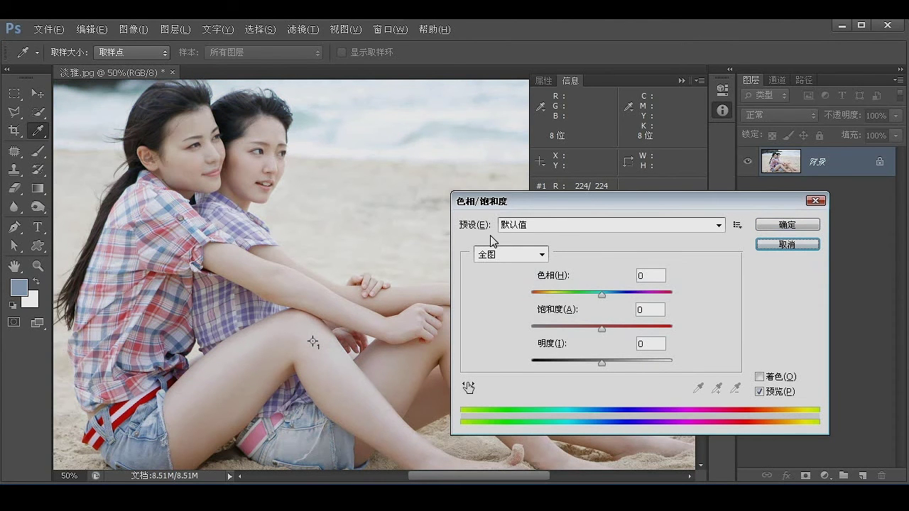
left_click_drag(602, 329, 662, 322)
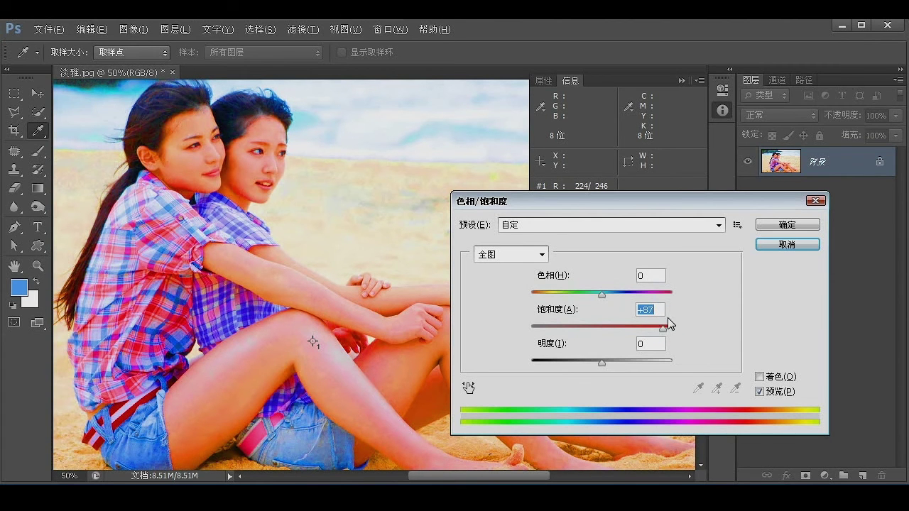
left_click(775, 249)
left_click(133, 29)
mouse_move(142, 63)
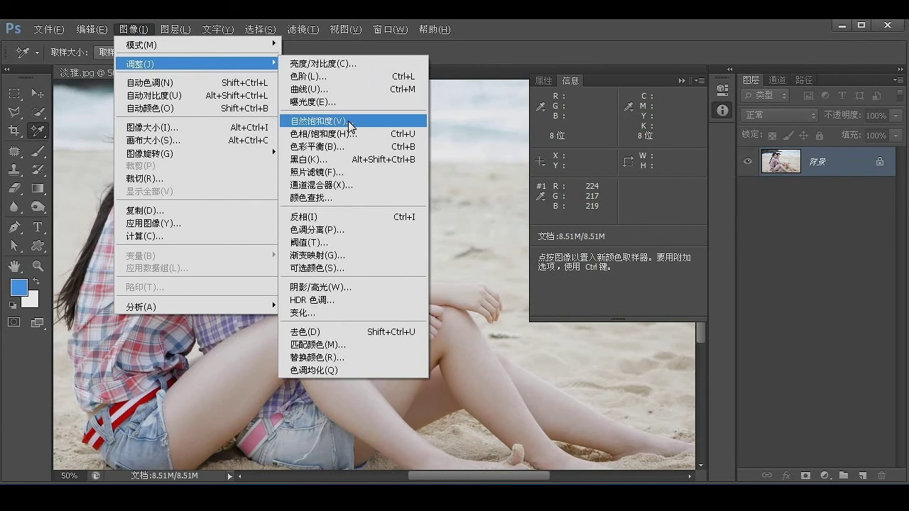
left_click(838, 290)
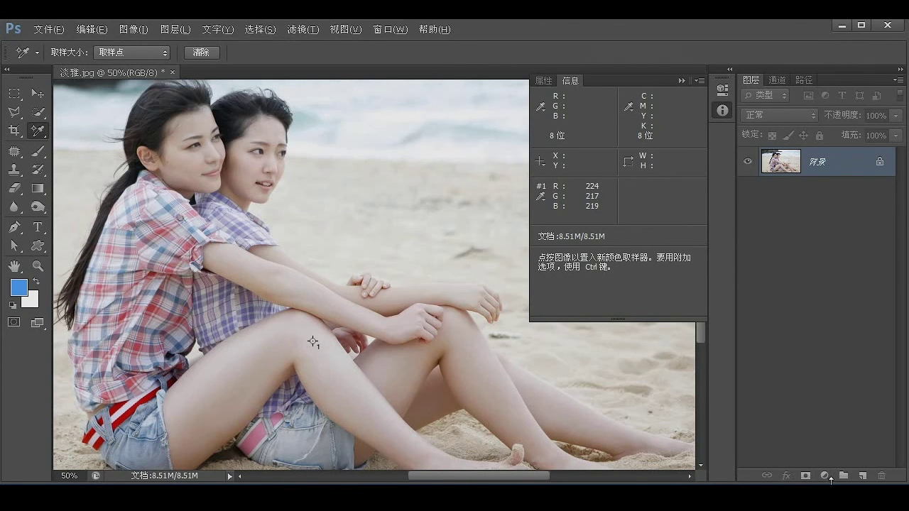
Step: Add a Vibrance adjustment layer above the Background and show the Adjustments panel
left_click(824, 475)
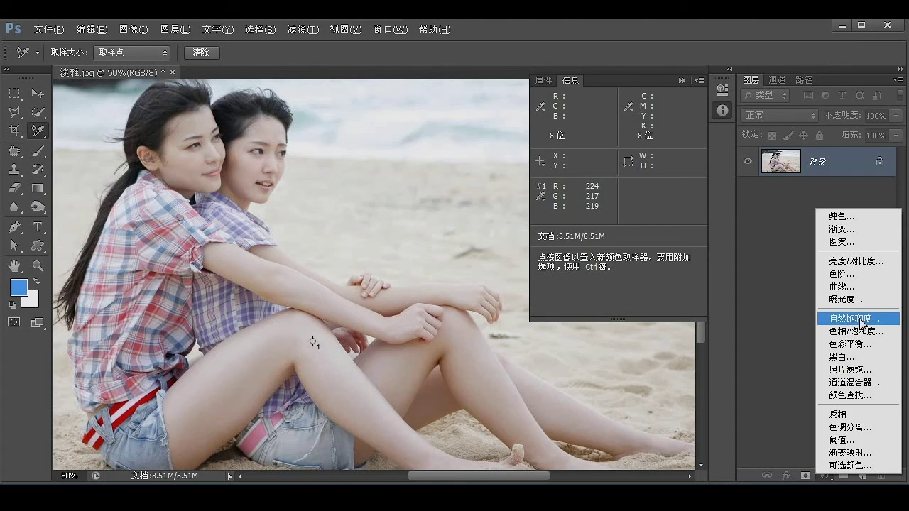
left_click(859, 319)
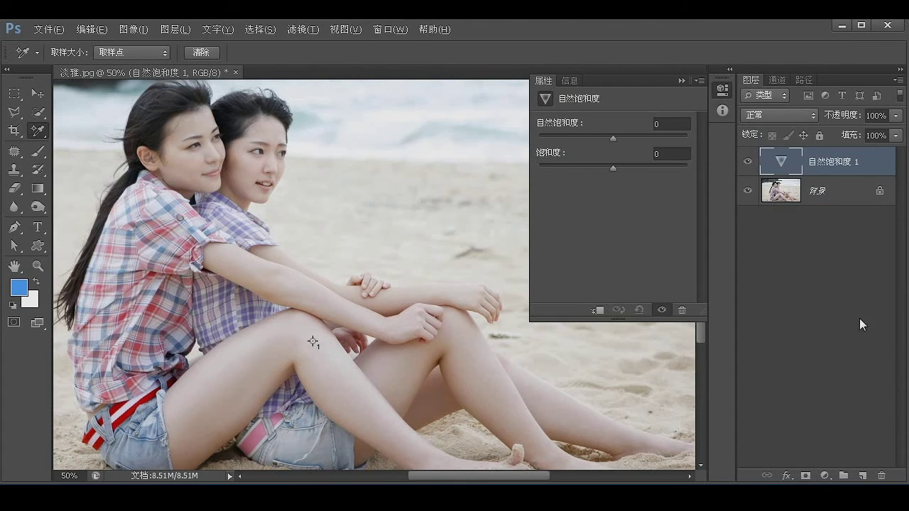
left_click(389, 30)
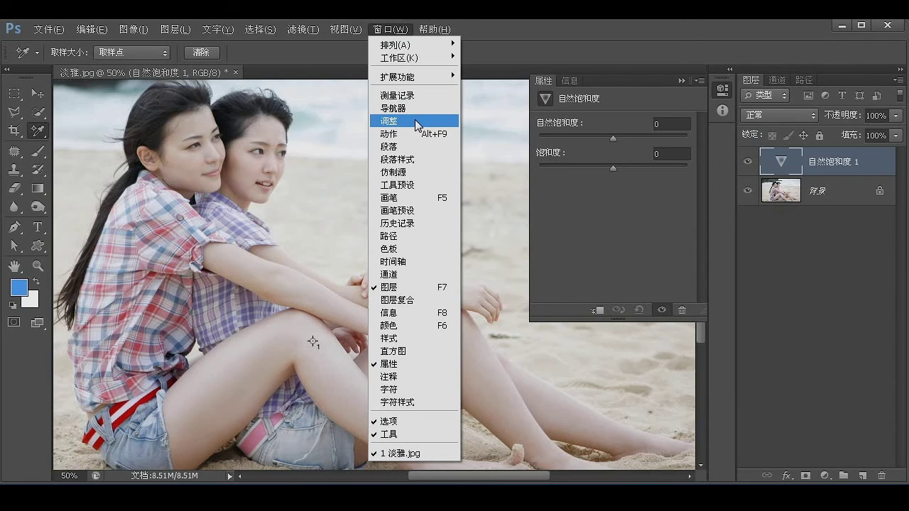
left_click(417, 122)
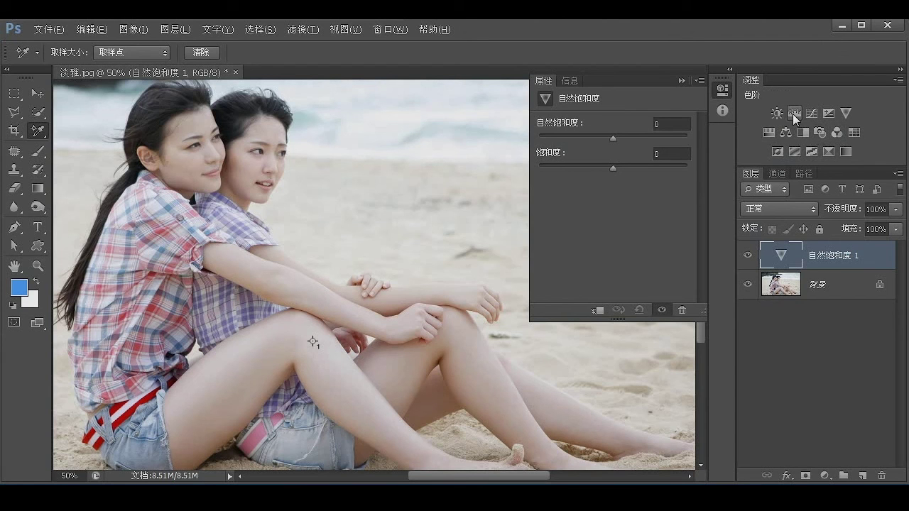
Step: Add a Curves adjustment layer without a mask above the Vibrance layer and delete it
left_click(812, 117)
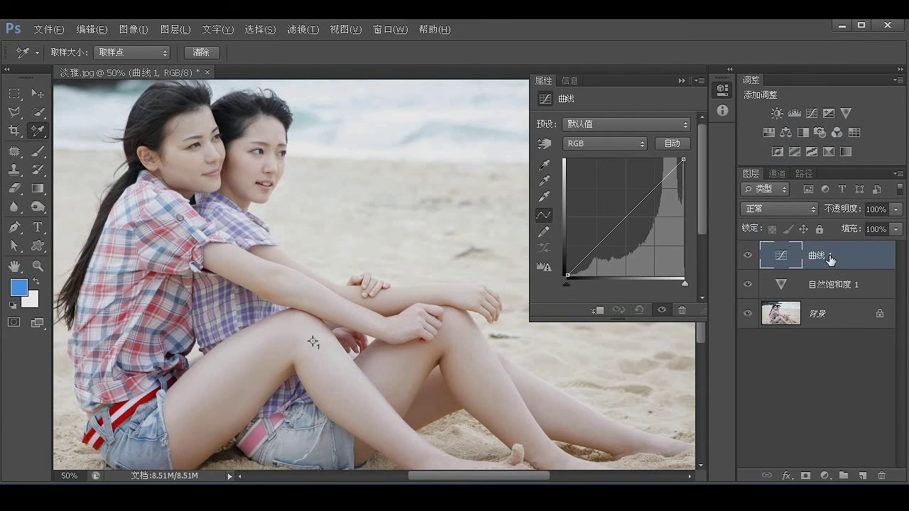
left_click_drag(862, 254, 881, 476)
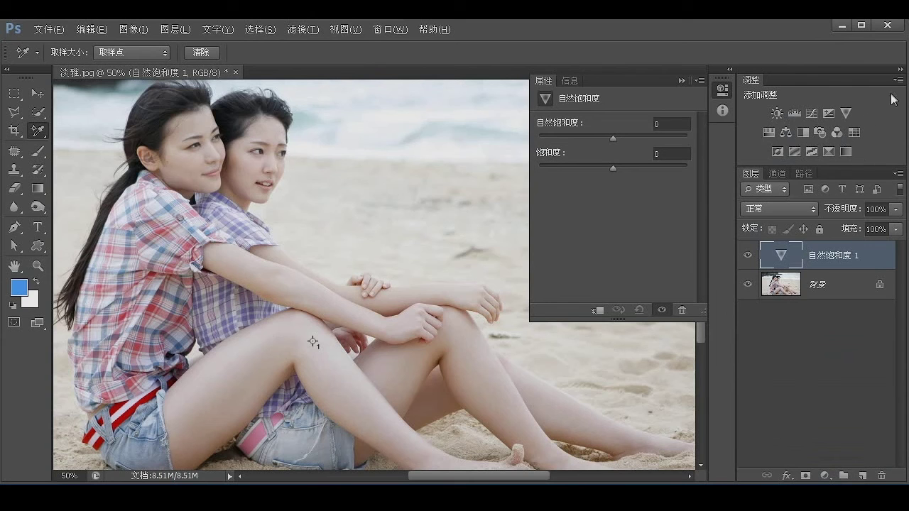
Step: Enable adding masks by default for new adjustments, and add a Curves adjustment layer with its own mask
left_click(898, 79)
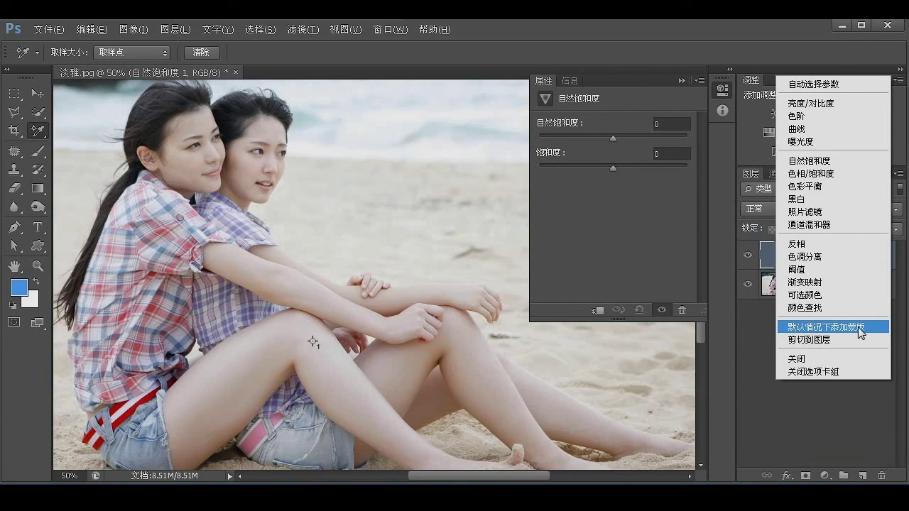
left_click(817, 327)
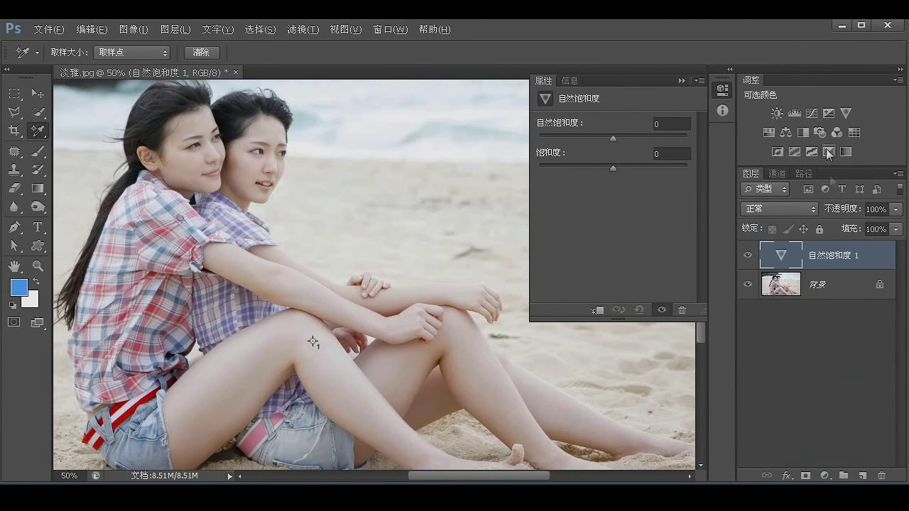
left_click(810, 111)
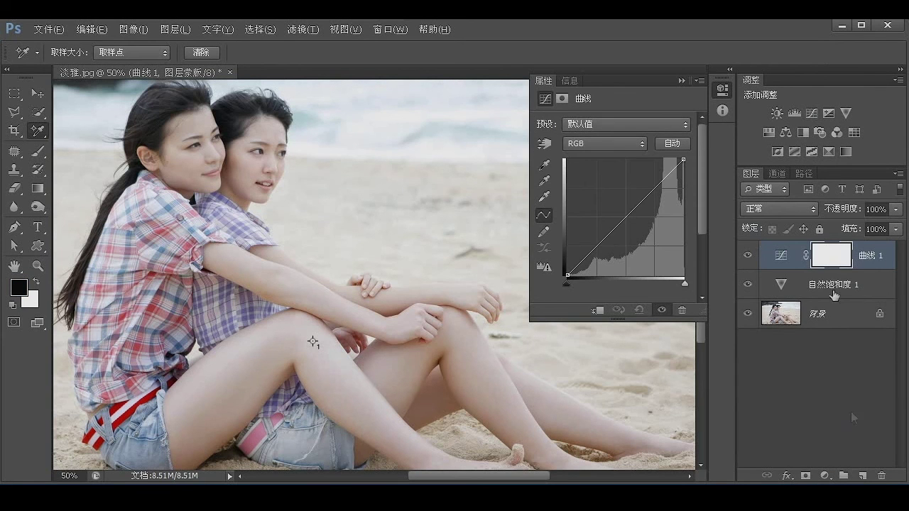
left_click(838, 257)
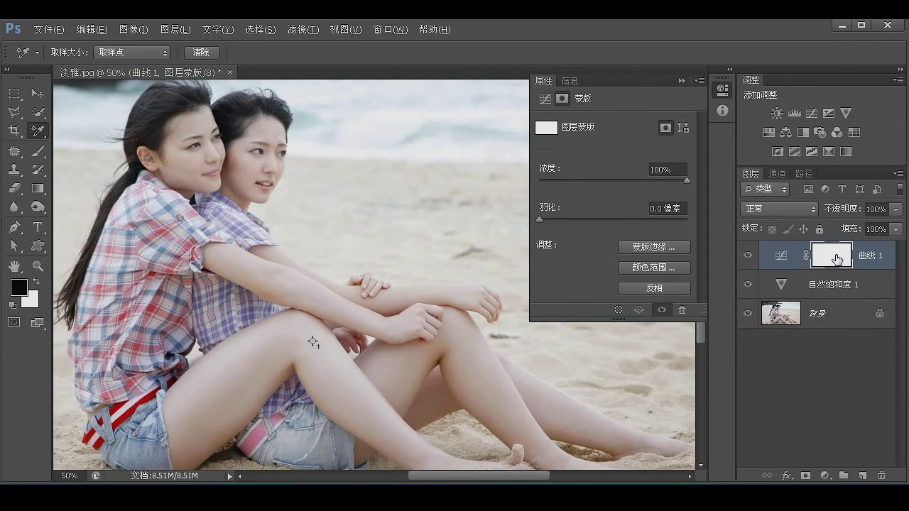
left_click(785, 209)
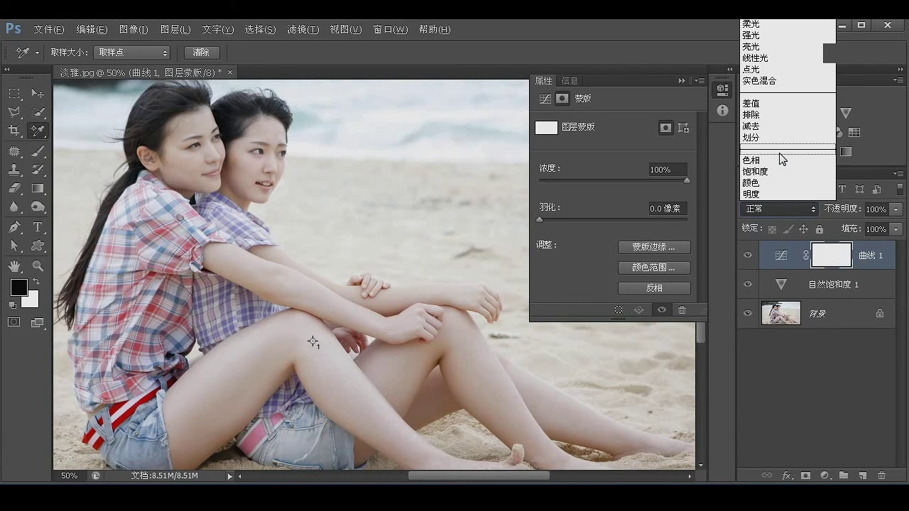
left_click(776, 207)
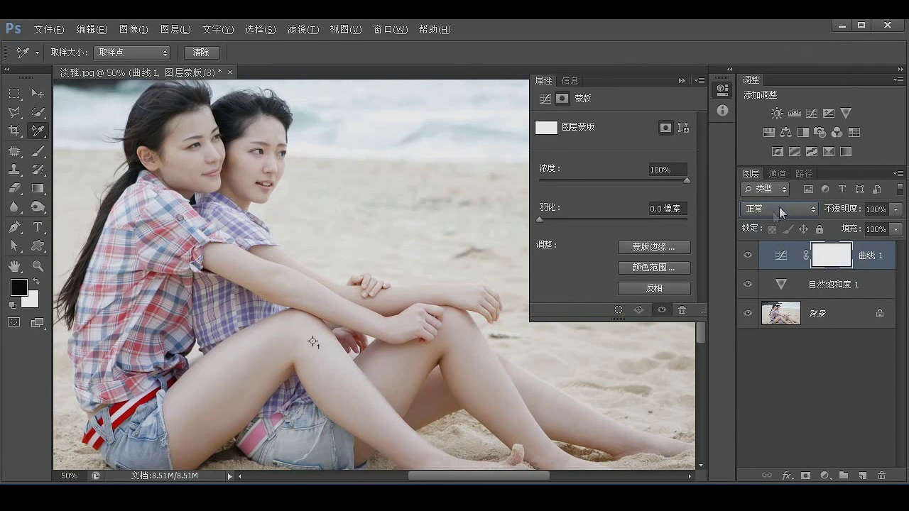
left_click(879, 255)
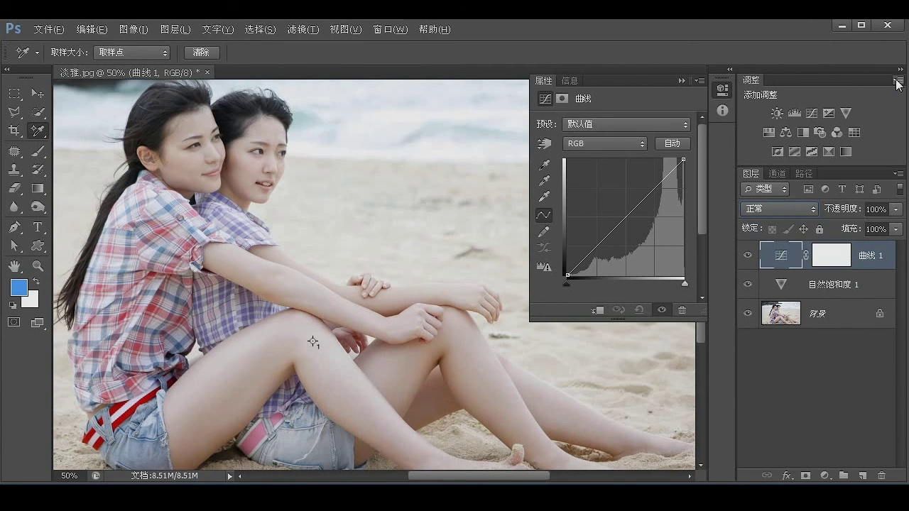
Step: Enable clipping new adjustments to the layer below, and delete the Curves and Vibrance adjustment layers
left_click(895, 80)
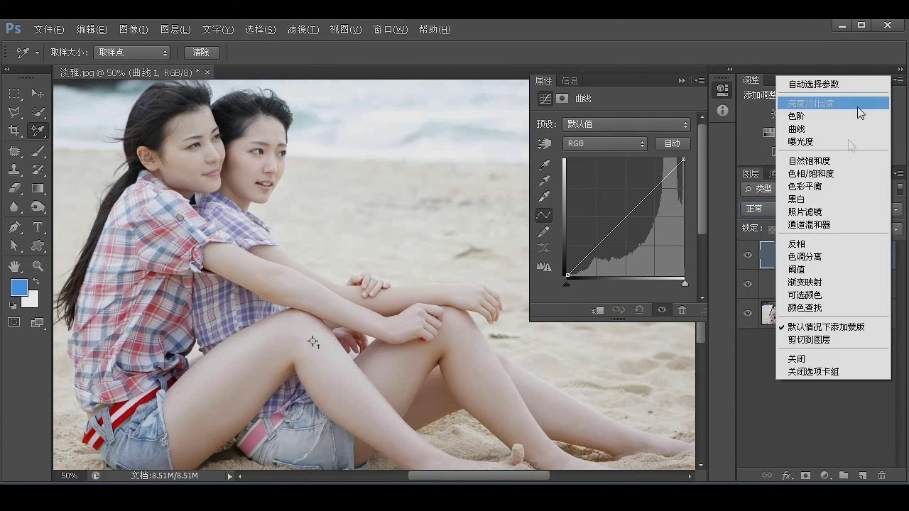
left_click(795, 342)
left_click(875, 256)
left_click_drag(876, 256, 881, 475)
left_click_drag(847, 258, 881, 475)
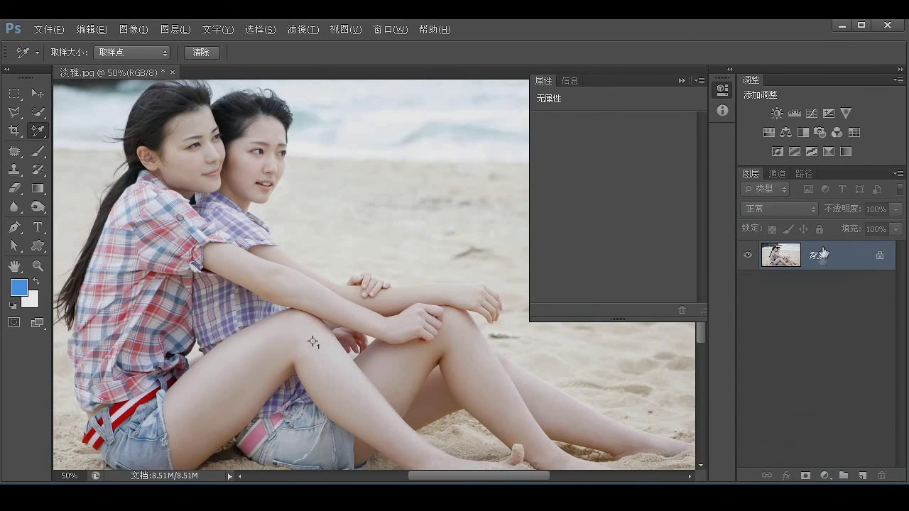
Step: Add a masked Curves adjustment layer clipped to the Background, and select its mask and the photo layer in turn
left_click(810, 112)
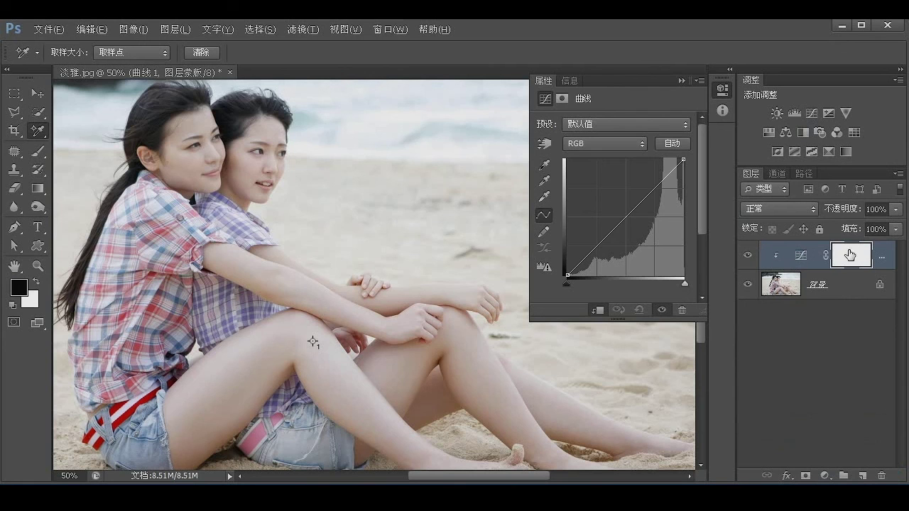
left_click_drag(851, 255, 852, 257)
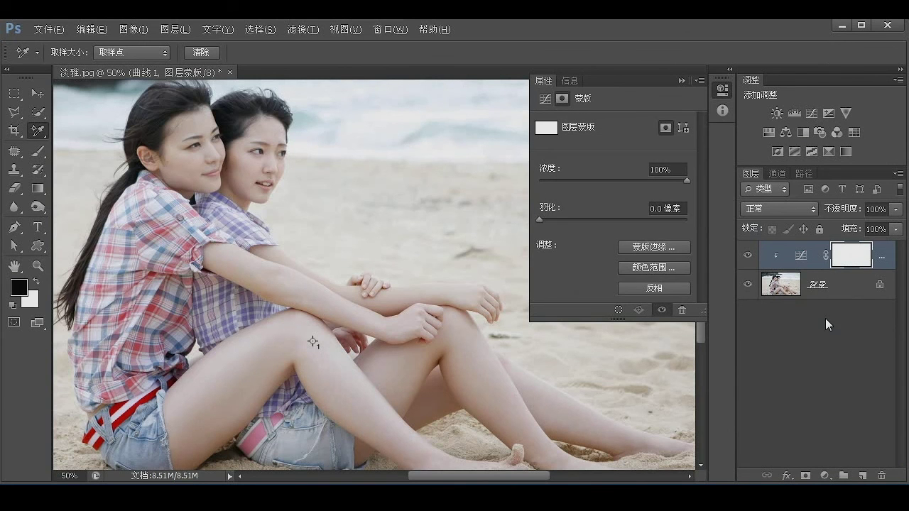
left_click(789, 282)
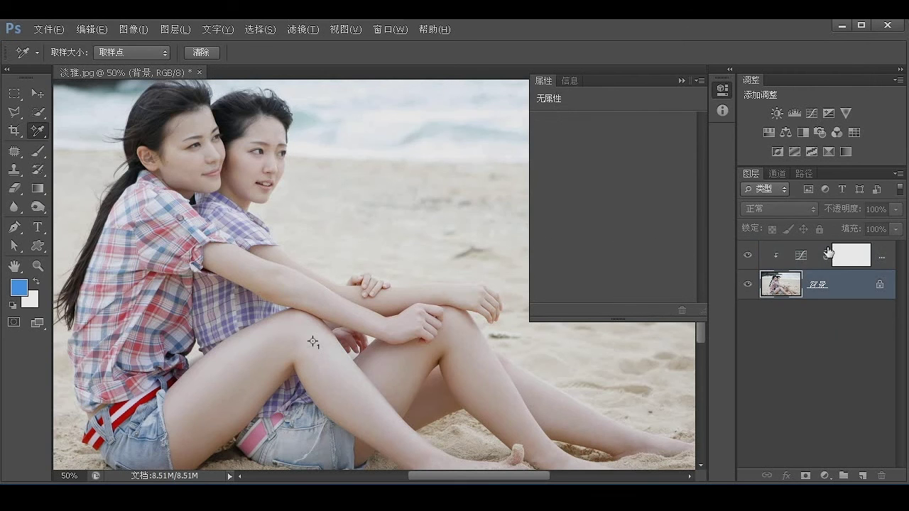
left_click(853, 260)
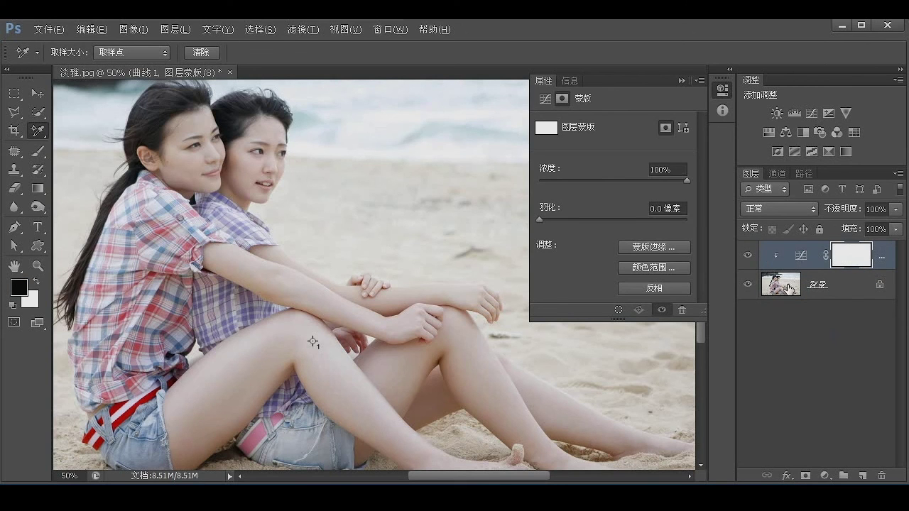
left_click(800, 288)
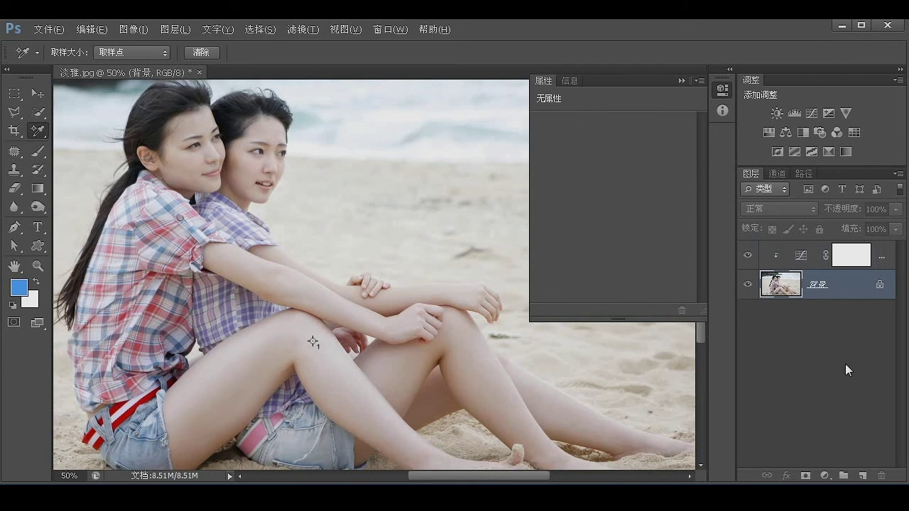
Step: Review the default mask and clipping options for adjustments, and delete the clipped Curves layer
left_click(898, 80)
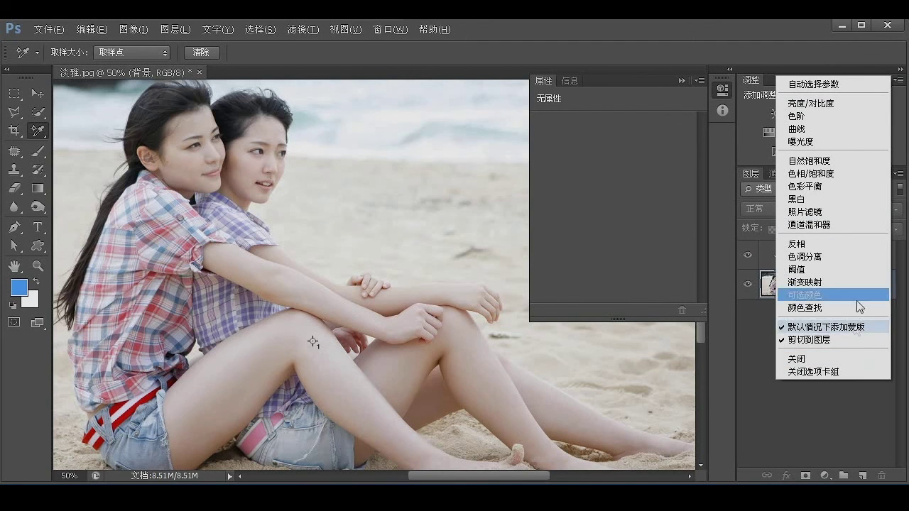
left_click(812, 425)
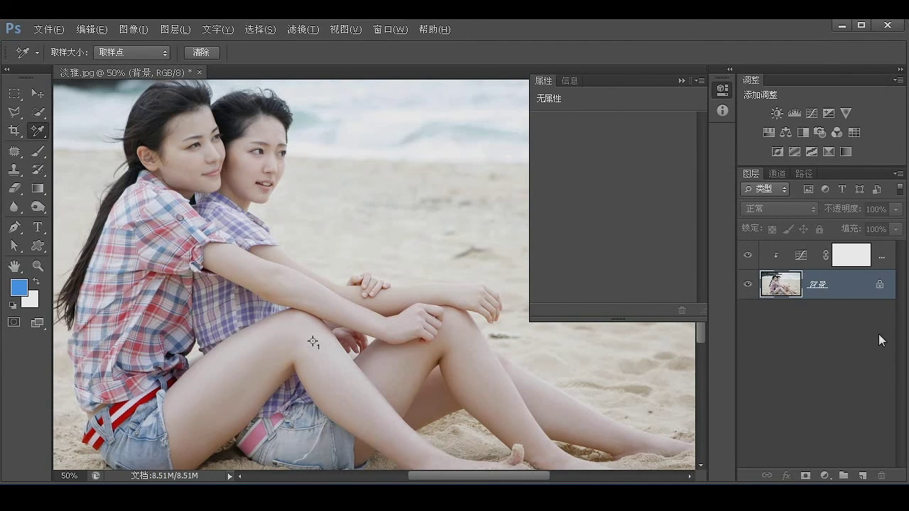
left_click(831, 264)
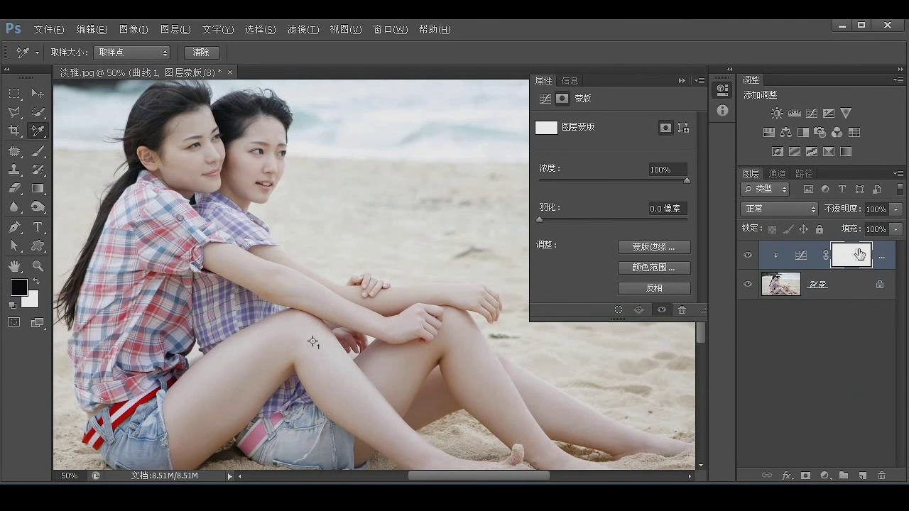
key("Delete")
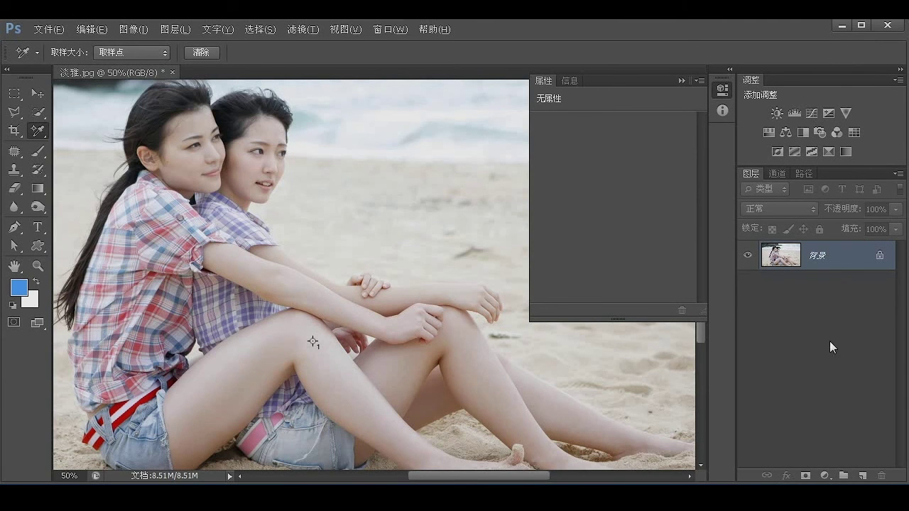
Step: Add a clipped Vibrance adjustment layer with a mask above the Background and set its vibrance to +91
left_click(846, 112)
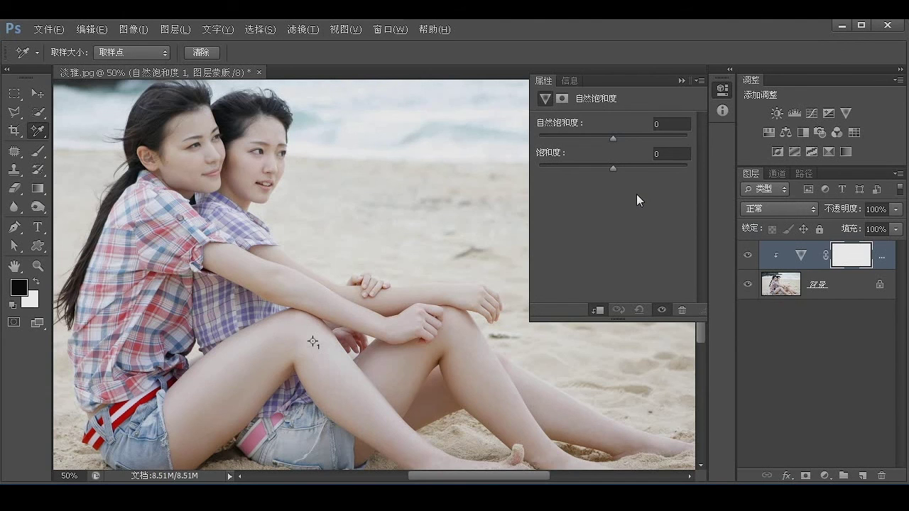
left_click_drag(610, 138, 680, 139)
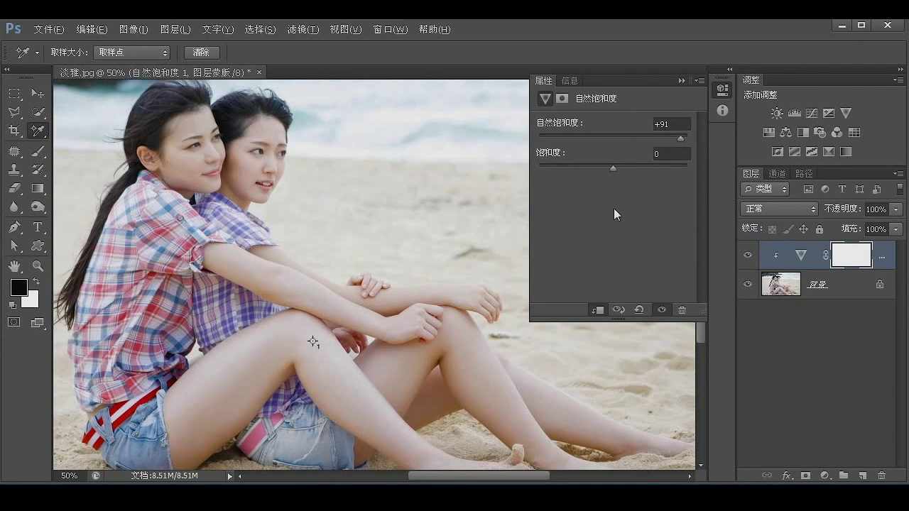
Step: Compare the beach photo with the Vibrance layer repeatedly hidden and shown to examine the effect on clothing and skin
left_click(747, 256)
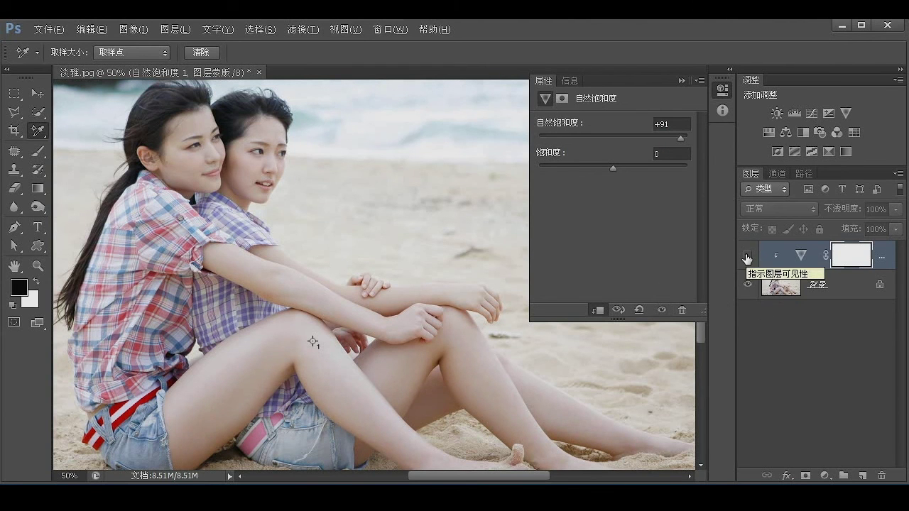
left_click(747, 257)
left_click(747, 257)
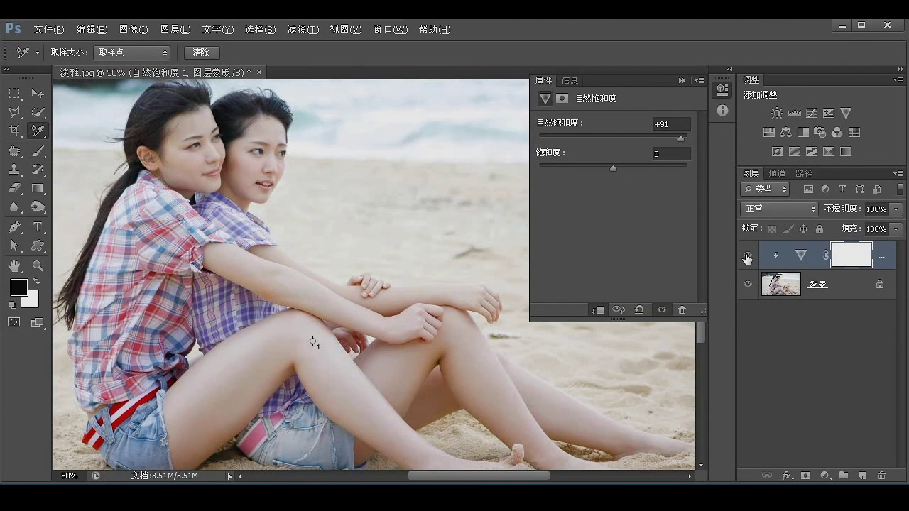
left_click(747, 257)
left_click(747, 257)
left_click(746, 257)
left_click(745, 257)
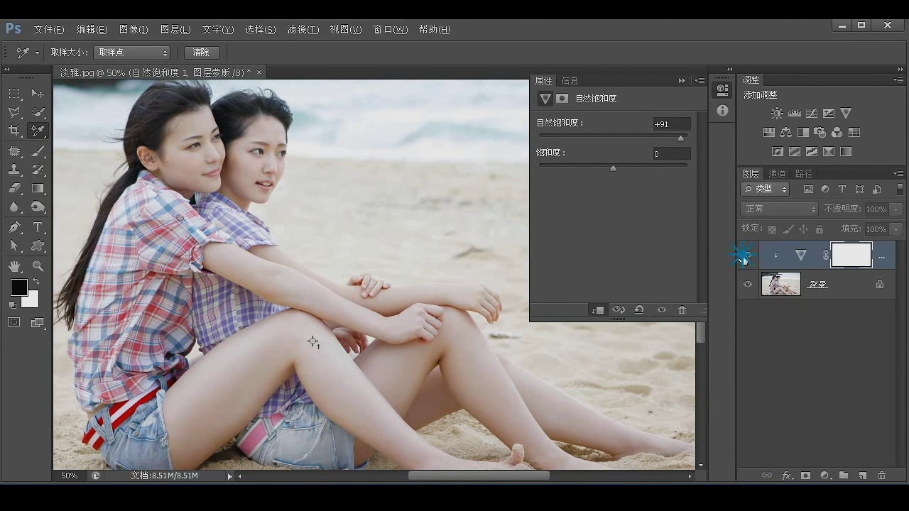
left_click(745, 257)
left_click(745, 257)
left_click(744, 257)
left_click(745, 257)
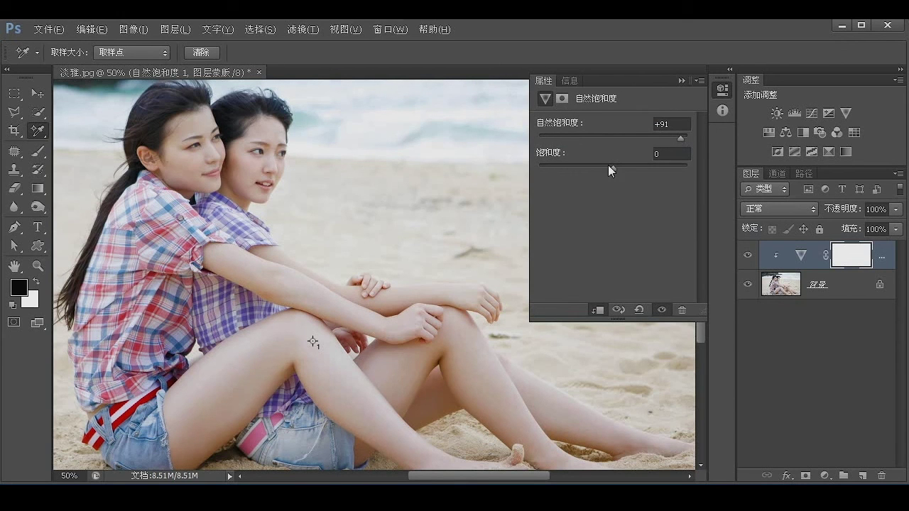
Step: Try the Vibrance layer's saturation at +44 and compare the photo with the layer hidden and shown
left_click_drag(614, 169, 614, 170)
left_click_drag(622, 173, 644, 169)
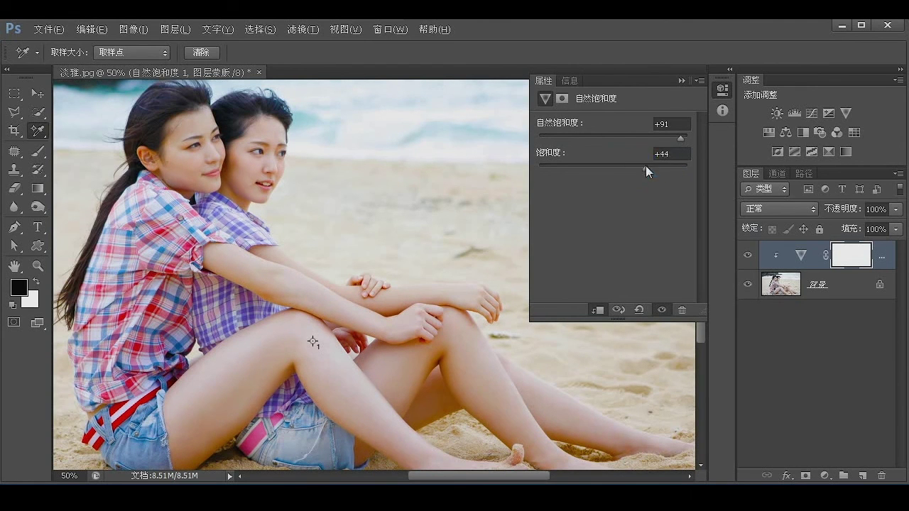
left_click(746, 256)
left_click(746, 256)
left_click(746, 255)
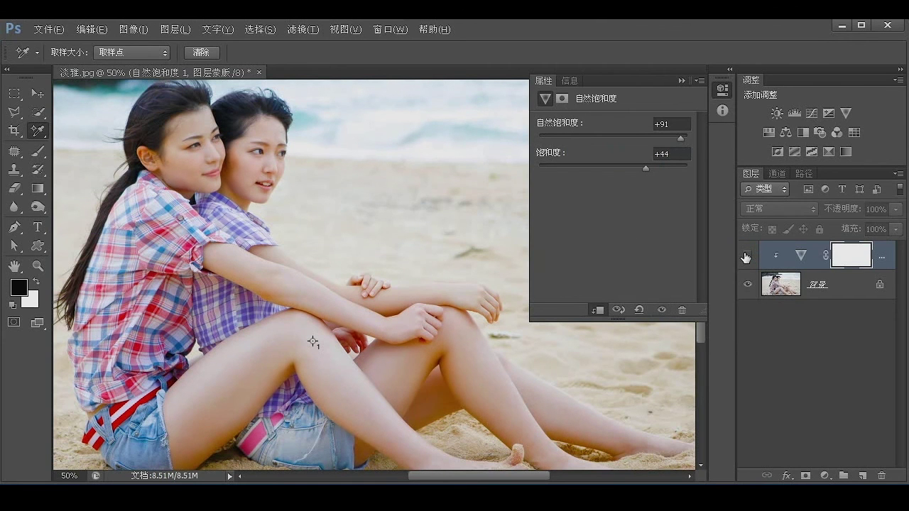
left_click(747, 255)
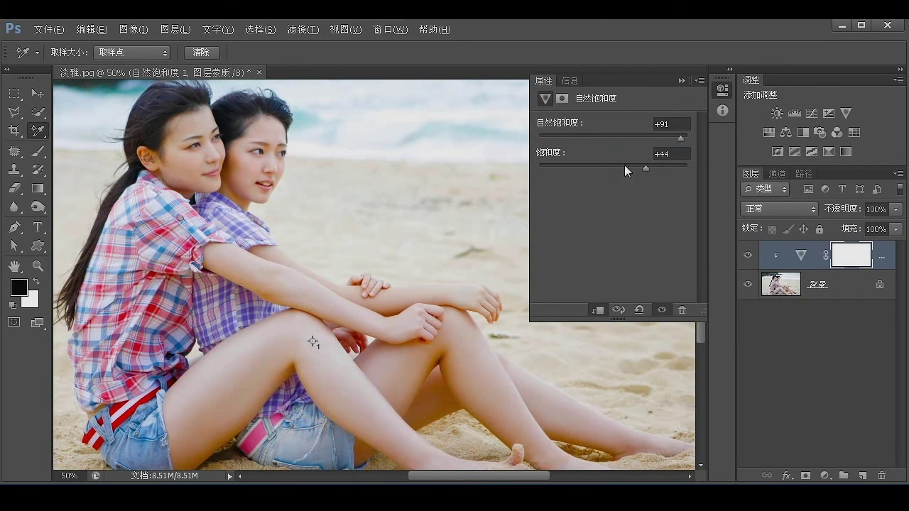
Step: Set the Vibrance layer's saturation to +17
left_click_drag(645, 167, 626, 172)
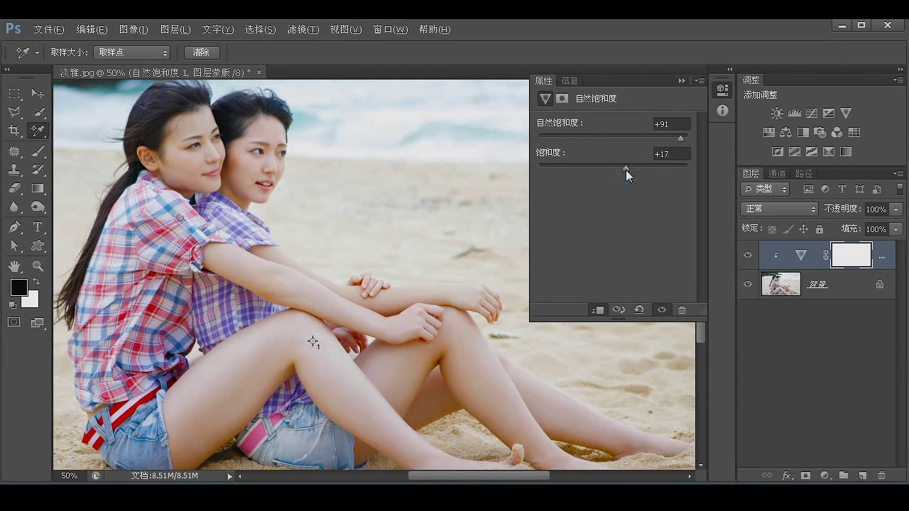